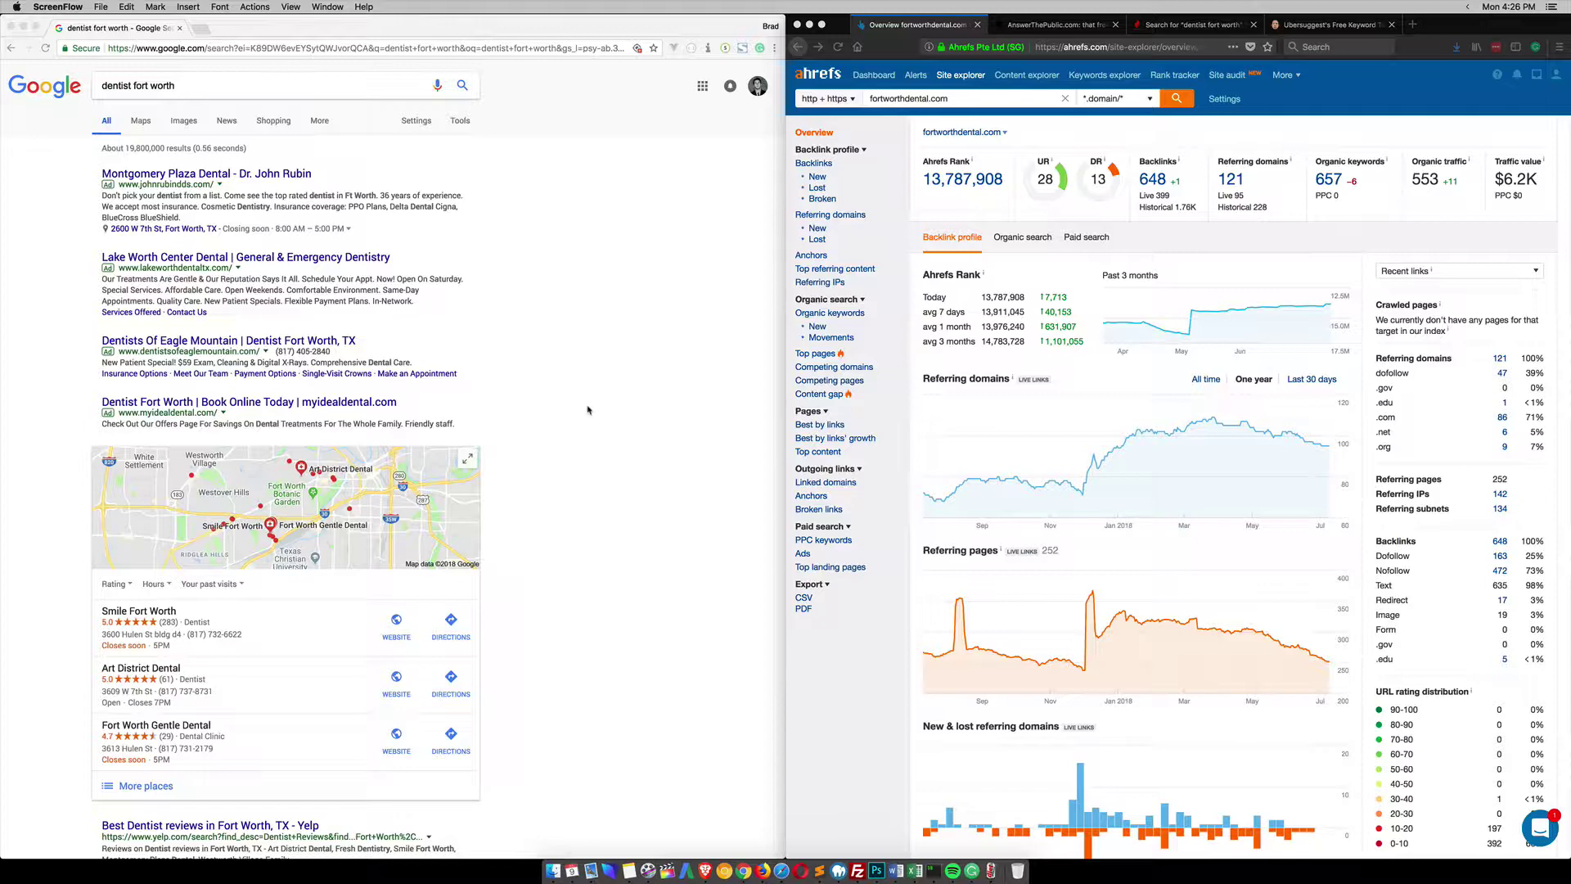
Step: Switch to AnswerThePublic and generate the question report for the keyword "dentist"
{"action": "left_click", "coordinate": [1056, 25]}
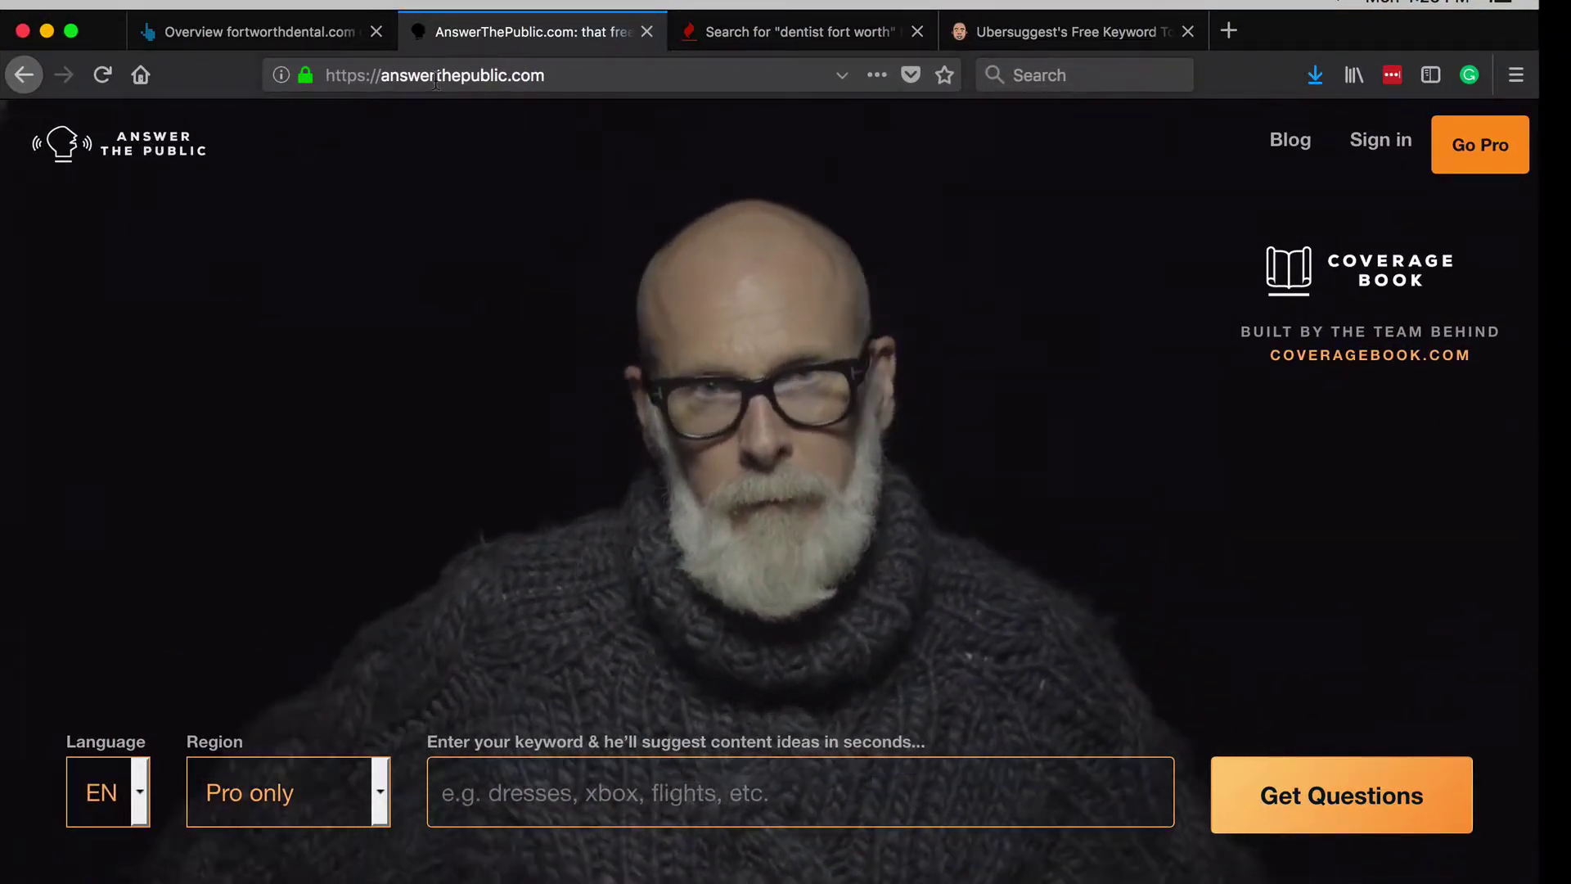
{"action": "left_click", "coordinate": [537, 779]}
{"action": "type", "text": "dent"}
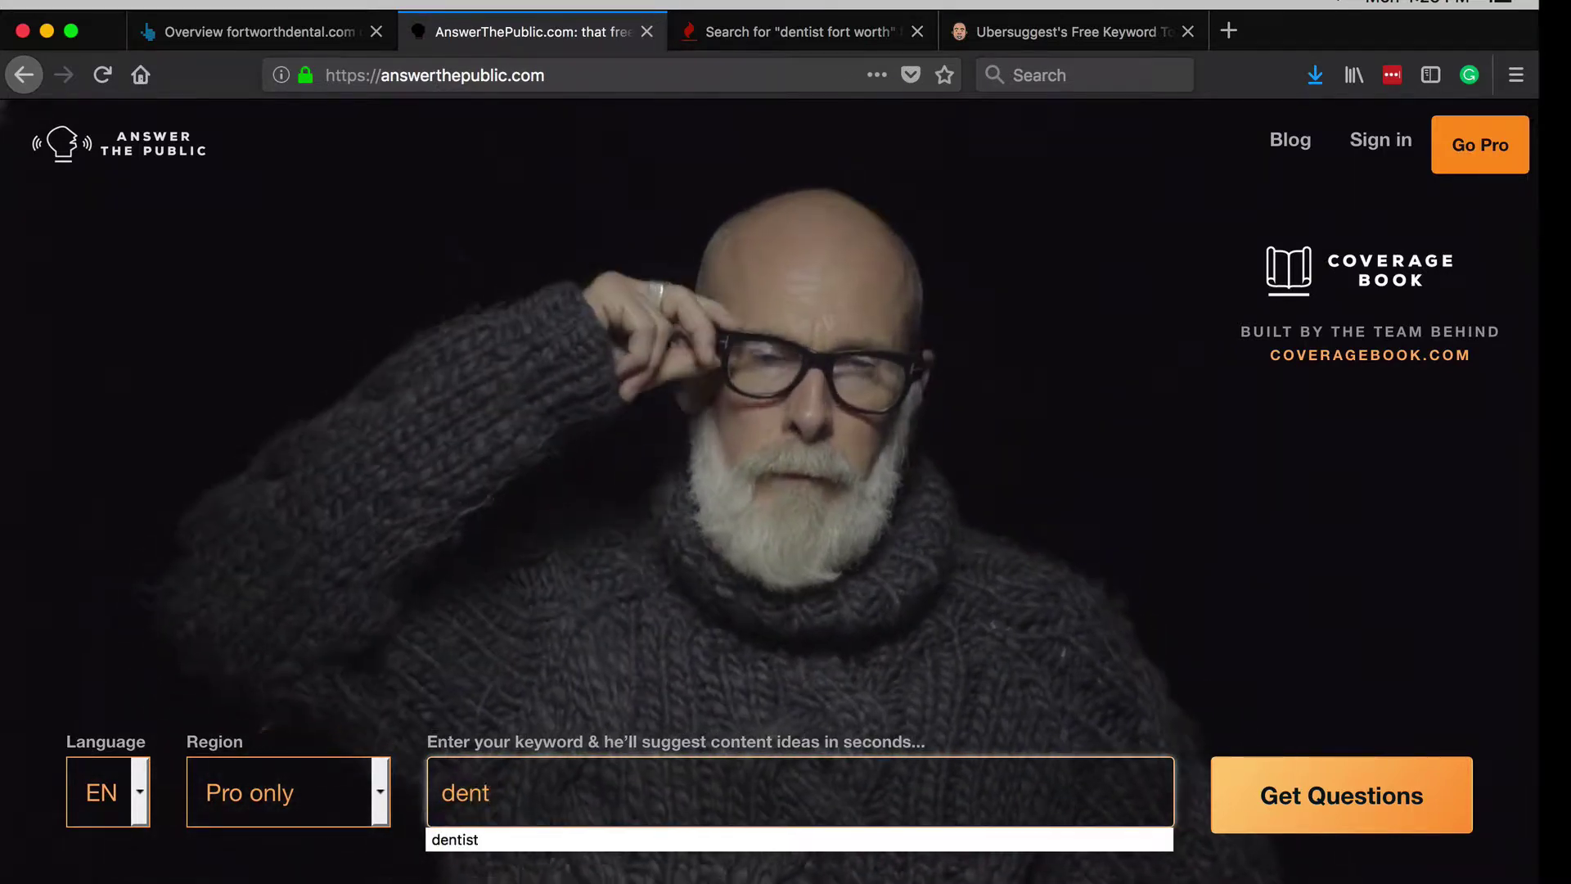
{"action": "left_click", "coordinate": [526, 841]}
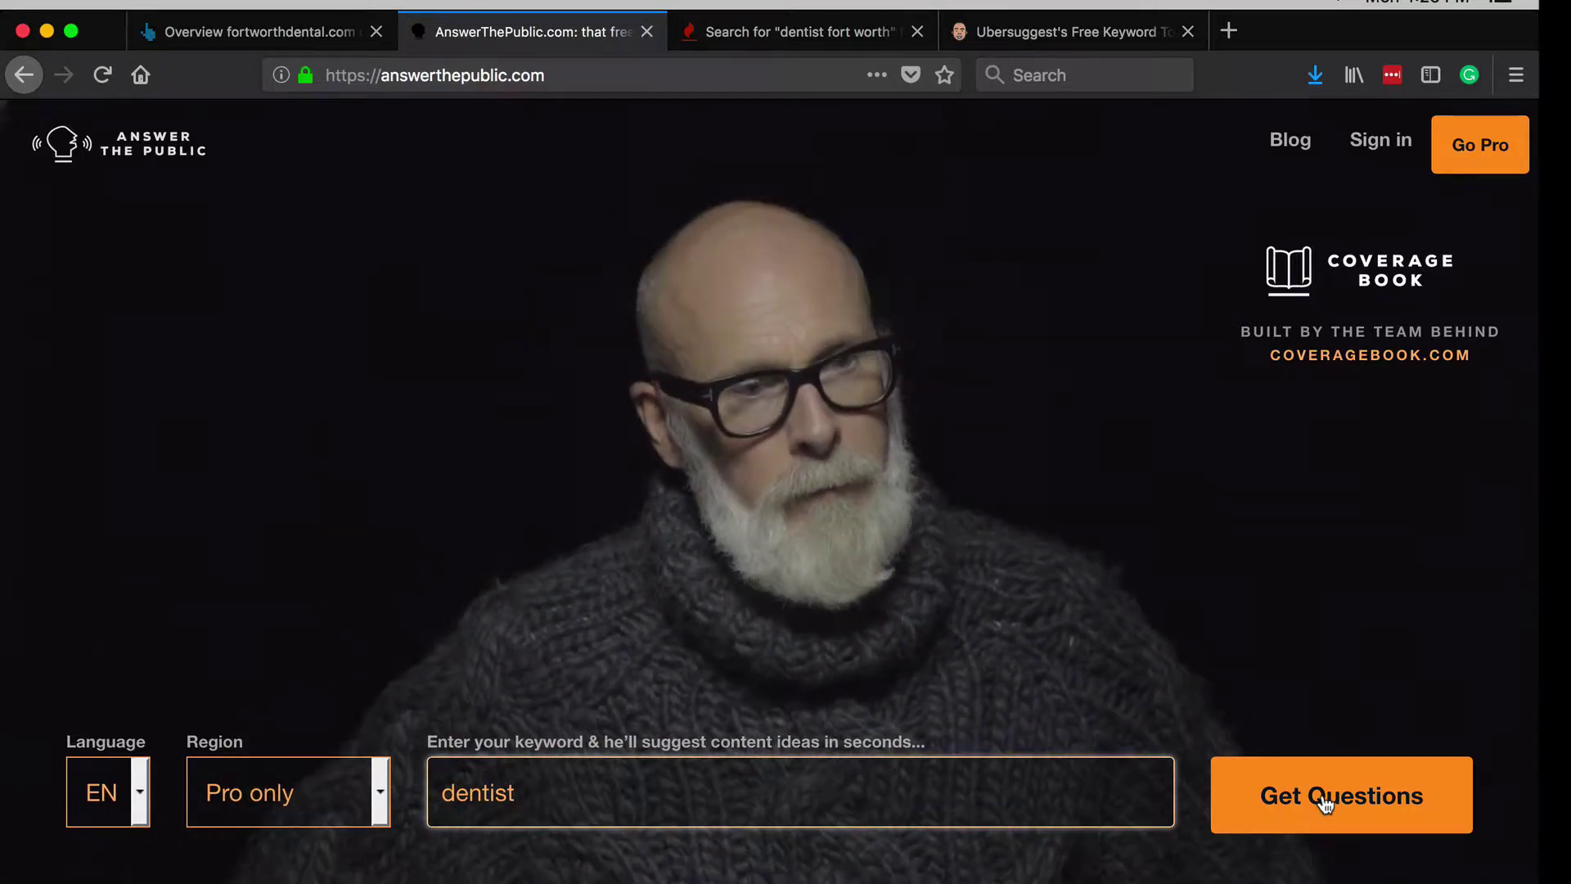
{"action": "left_click", "coordinate": [1323, 802]}
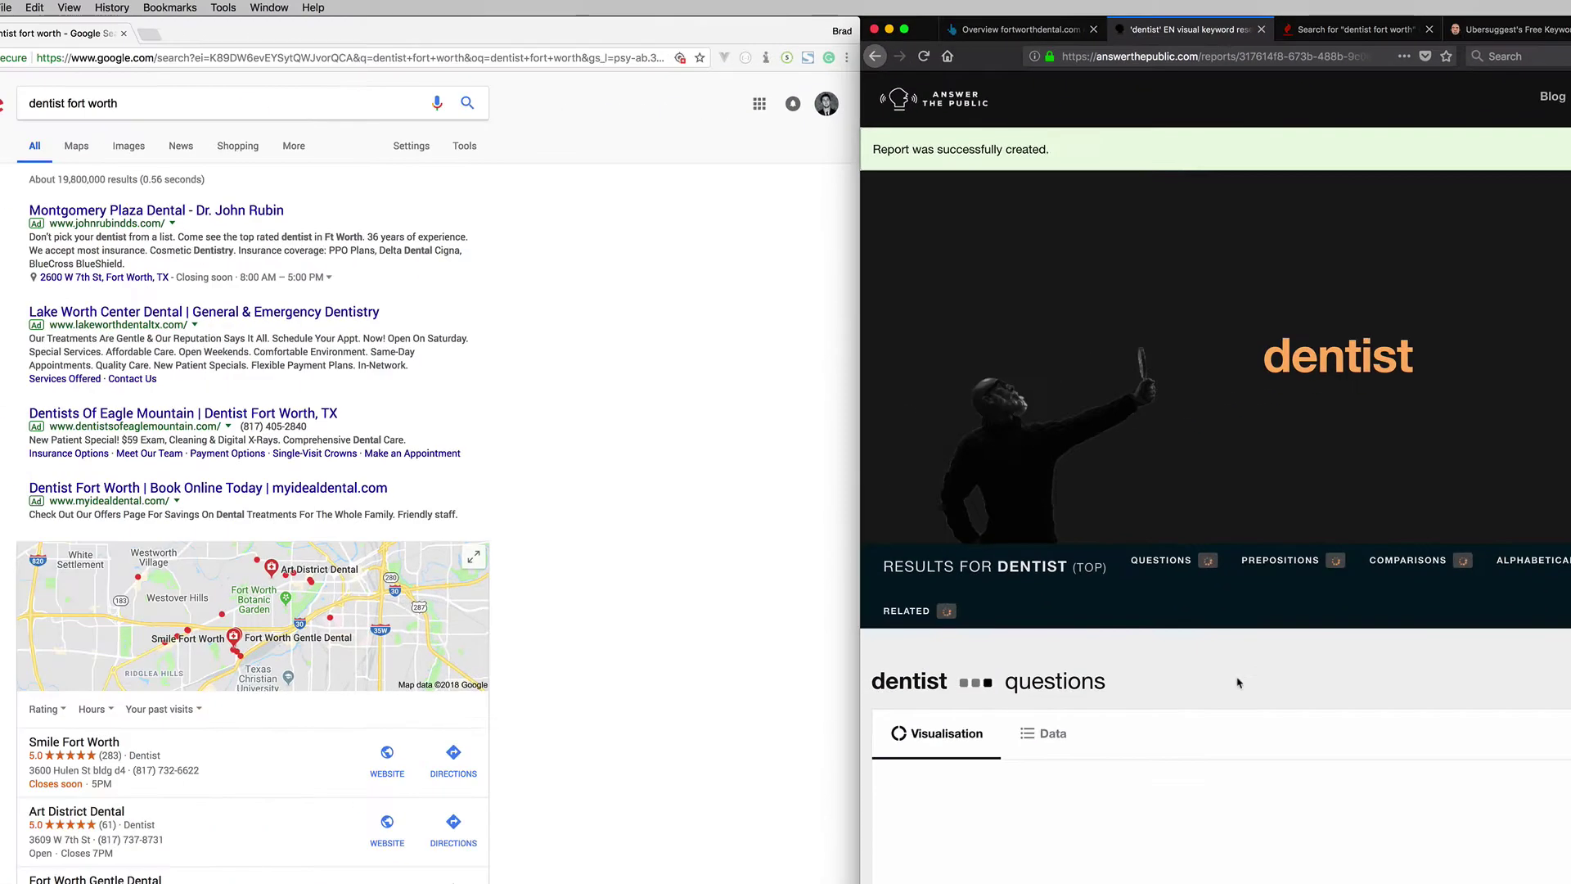
Step: Bring the whole dentist report window into view, look over the question wheel, and show the questions as a data list
{"action": "scroll", "coordinate": [1238, 684], "scroll_direction": "down", "scroll_amount": 5}
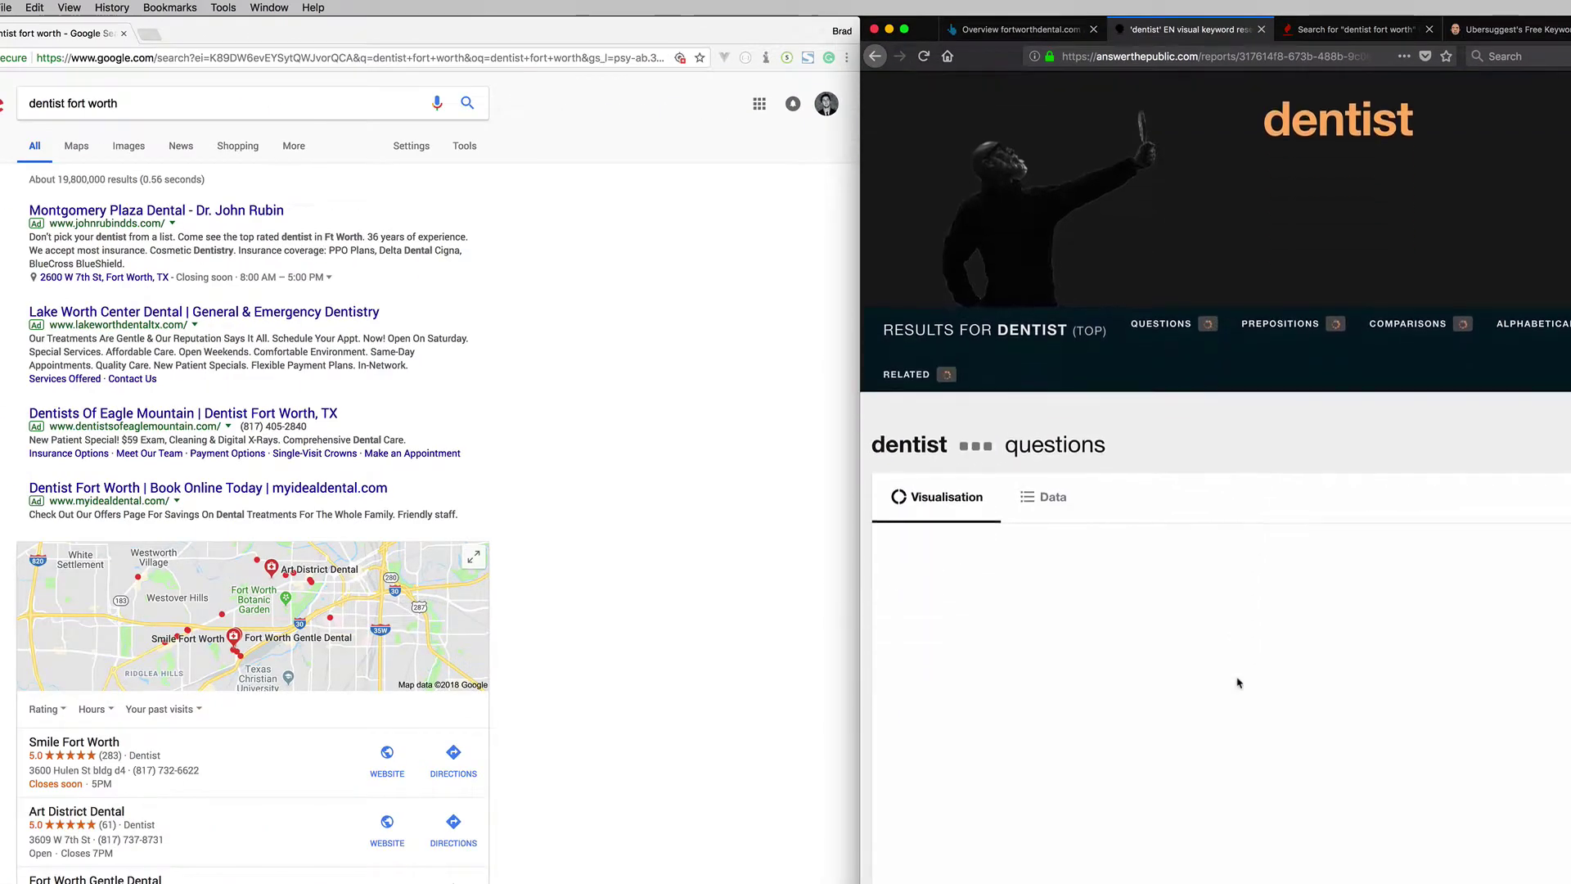
{"action": "left_click_drag", "start_coordinate": [1567, 33], "coordinate": [837, 43]}
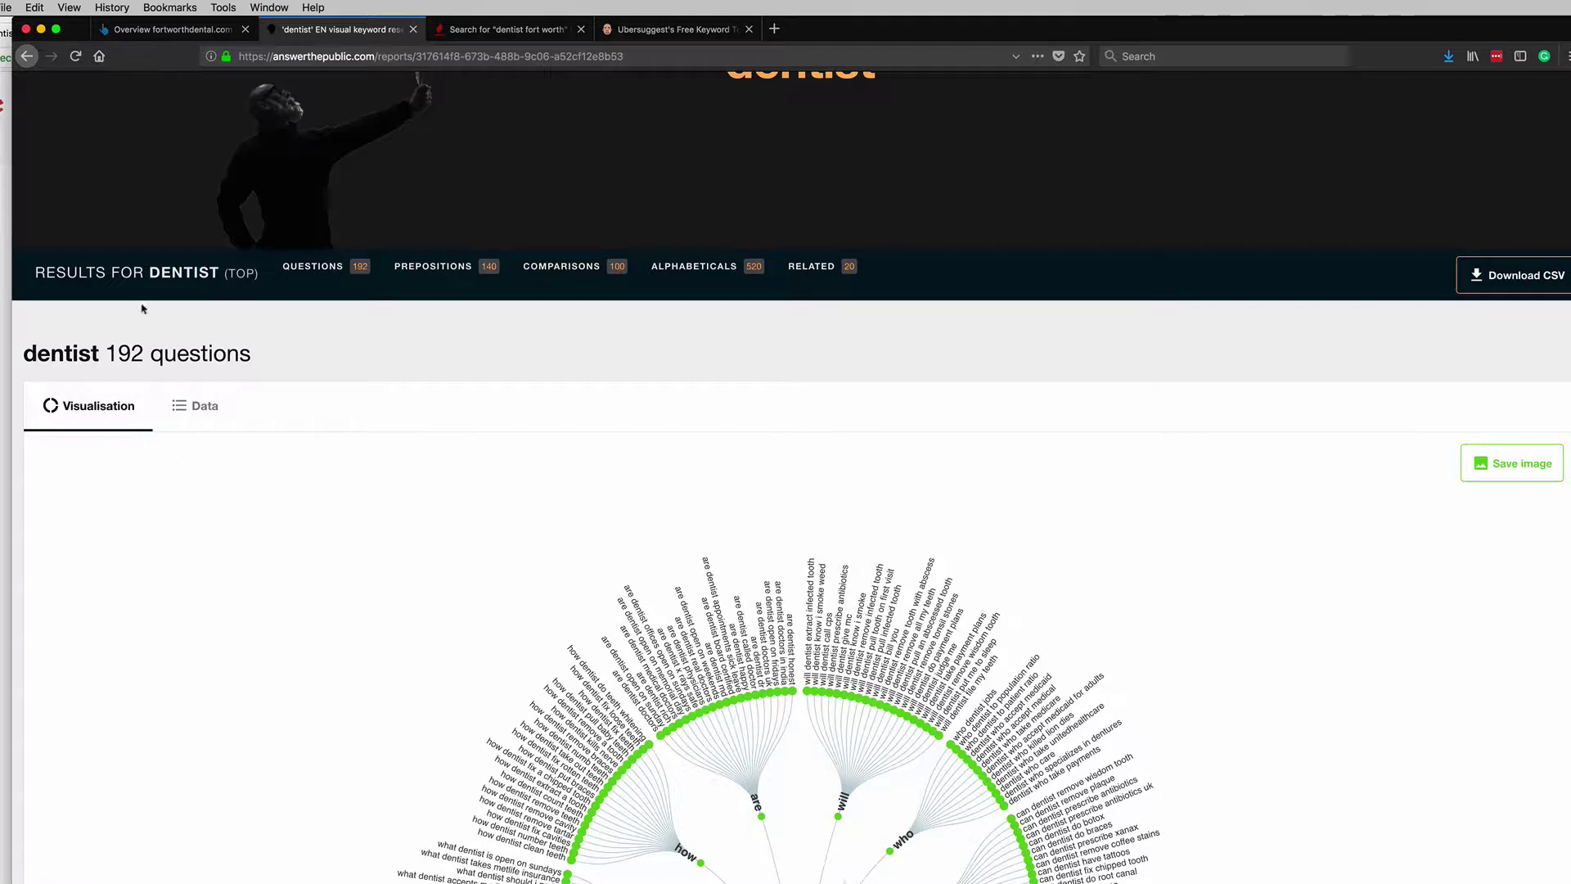
{"action": "scroll", "coordinate": [311, 487], "scroll_direction": "down", "scroll_amount": 3}
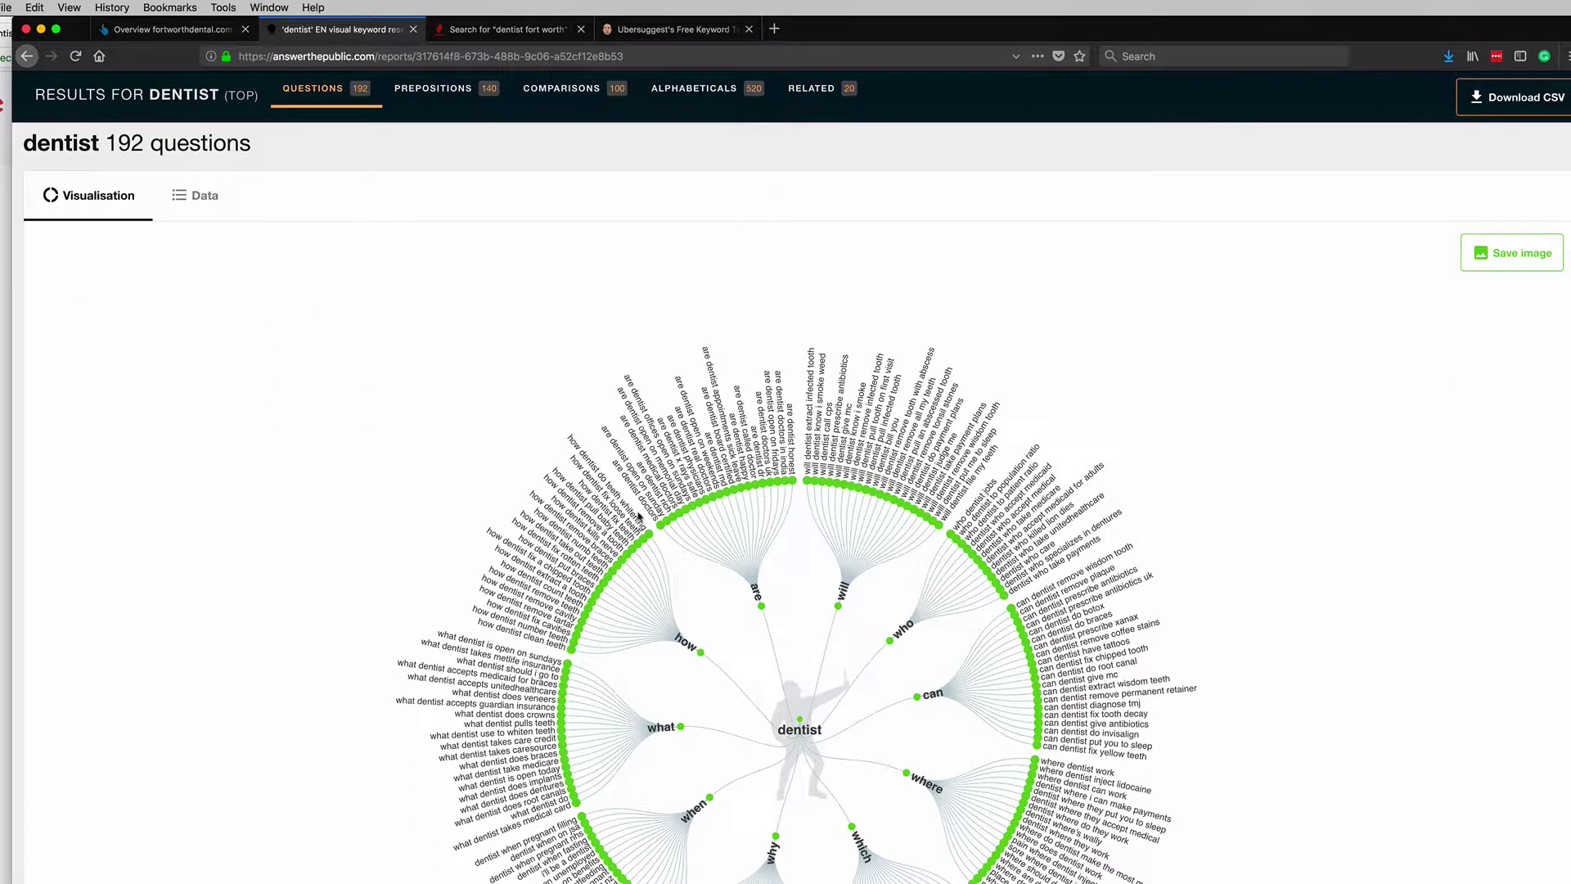
{"action": "left_click", "coordinate": [205, 197]}
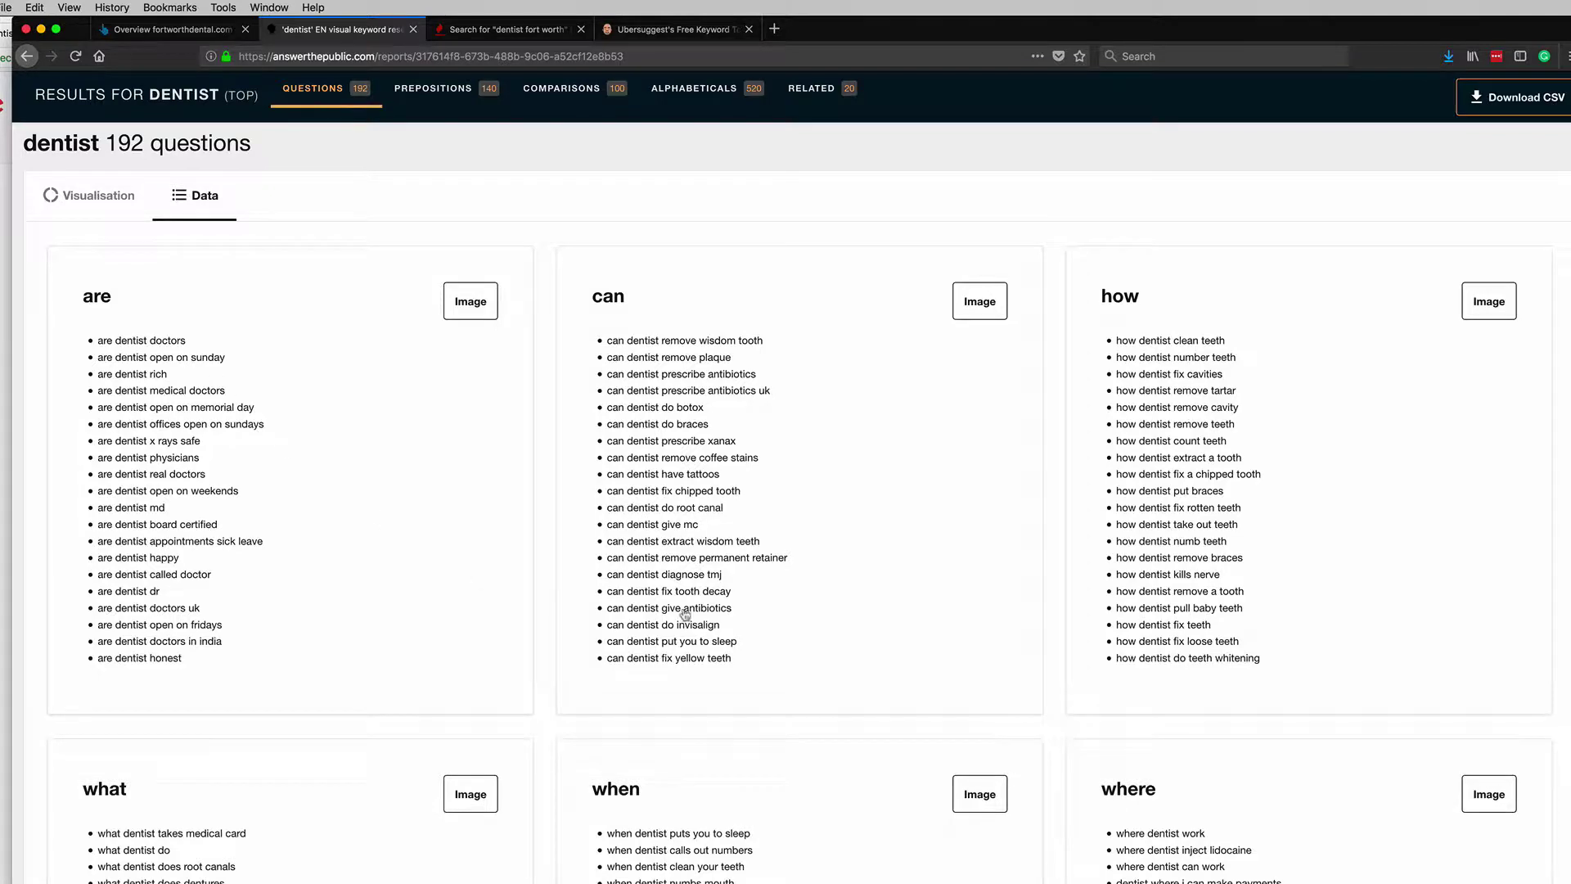
Step: Read through the dentist questions grouped by question word, such as which, who, why and will
{"action": "scroll", "coordinate": [680, 643], "scroll_direction": "down", "scroll_amount": 5}
{"action": "scroll", "coordinate": [680, 642], "scroll_direction": "down", "scroll_amount": 6}
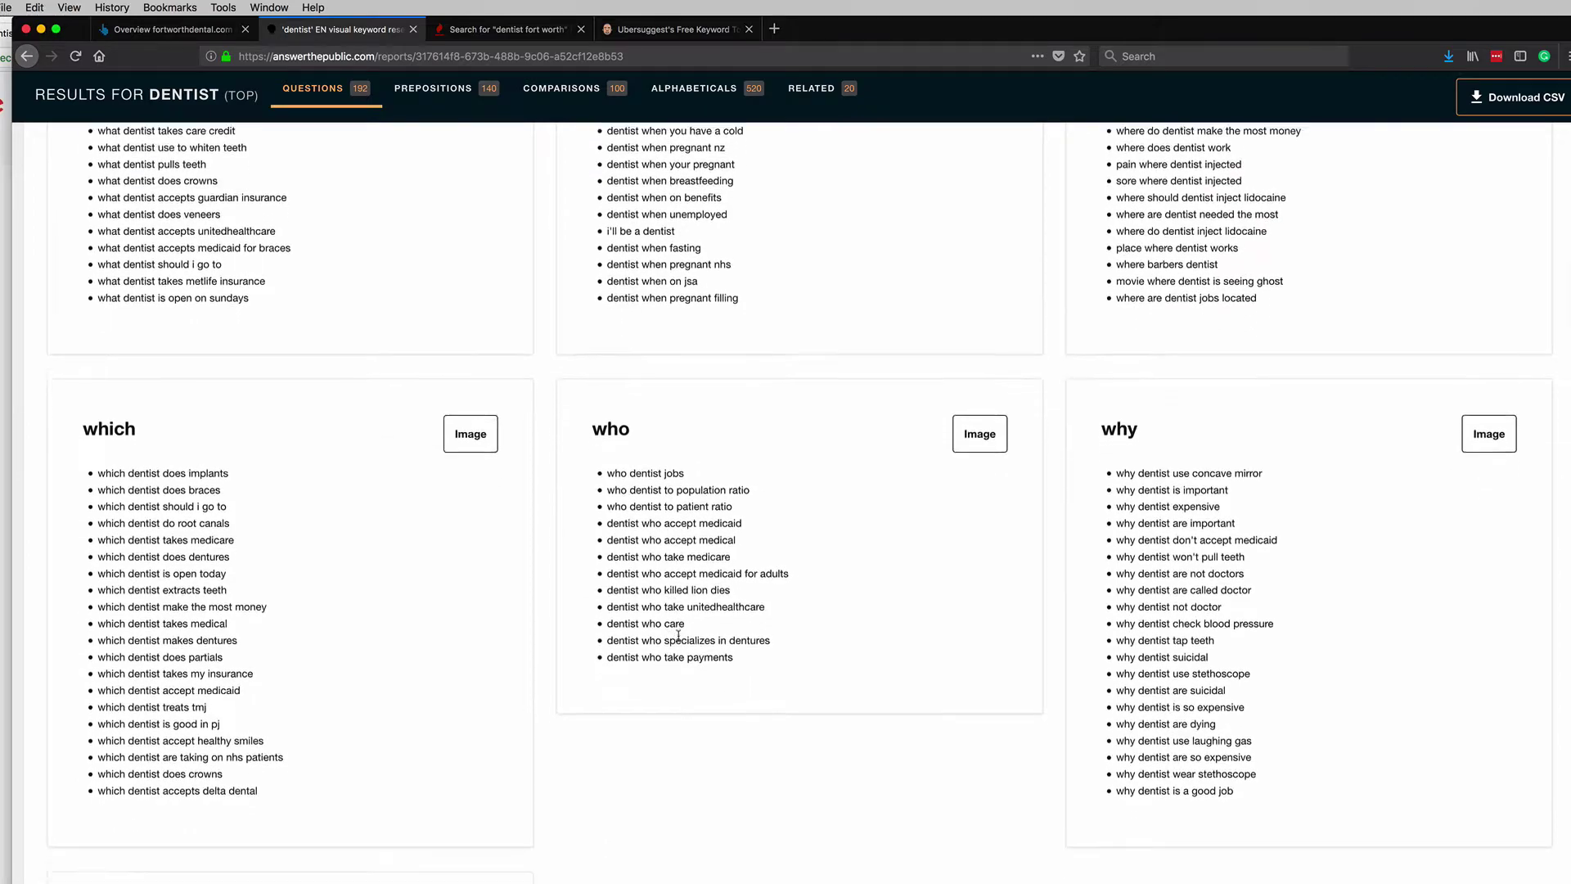
{"action": "scroll", "coordinate": [680, 641], "scroll_direction": "up", "scroll_amount": 5}
{"action": "scroll", "coordinate": [680, 640], "scroll_direction": "down", "scroll_amount": 5}
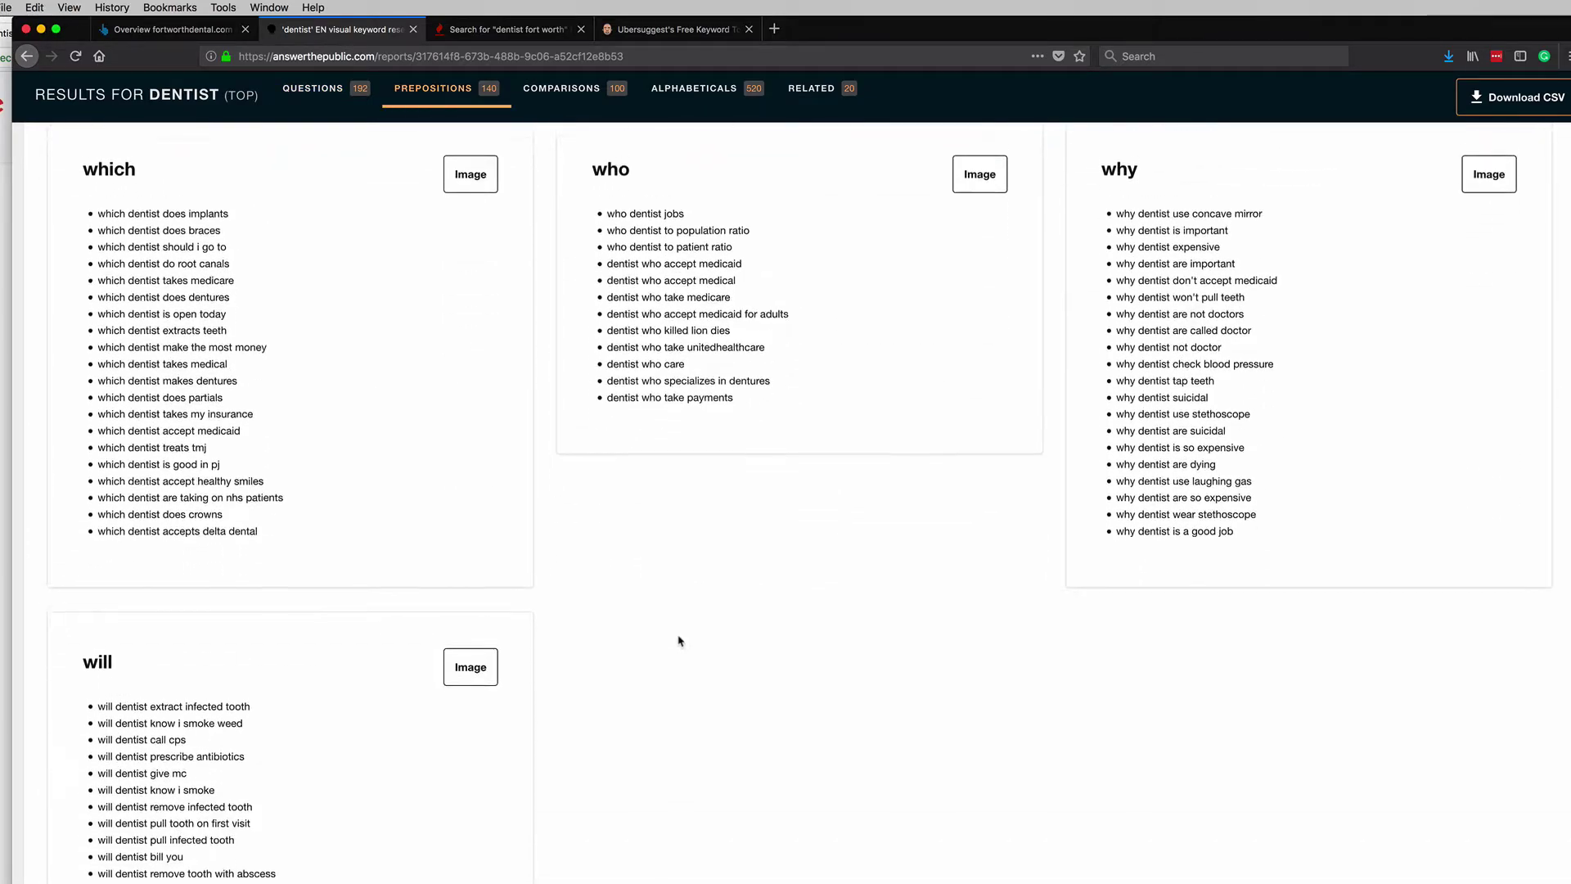
{"action": "scroll", "coordinate": [680, 640], "scroll_direction": "up", "scroll_amount": 15}
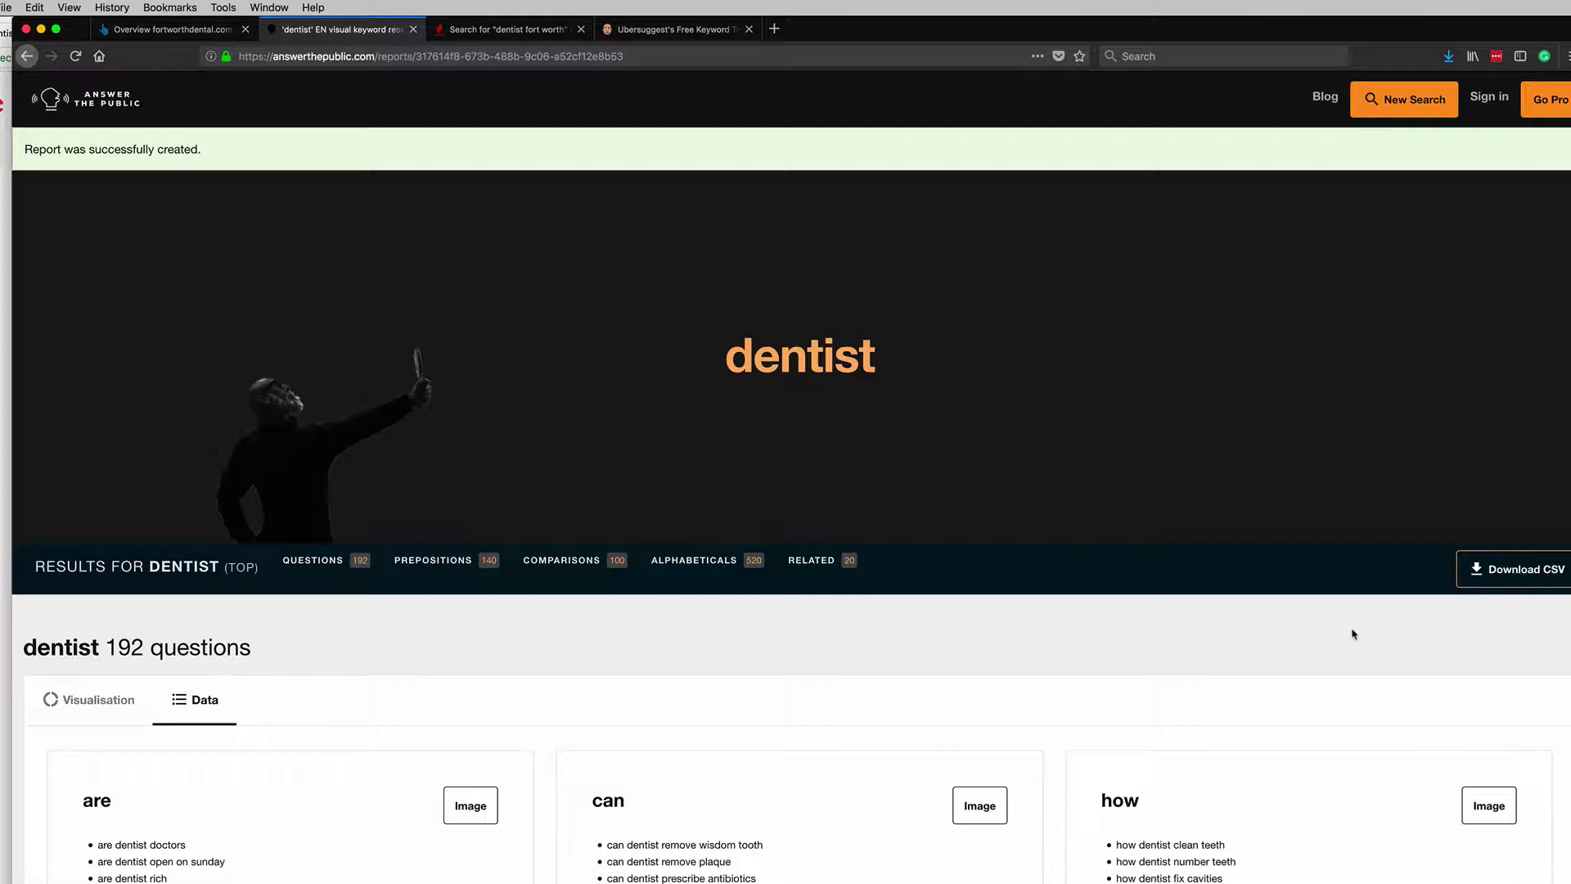
Step: Switch to Keyword Tool and review the Google keyword suggestions for "dentist fort worth"
{"action": "left_click", "coordinate": [488, 31]}
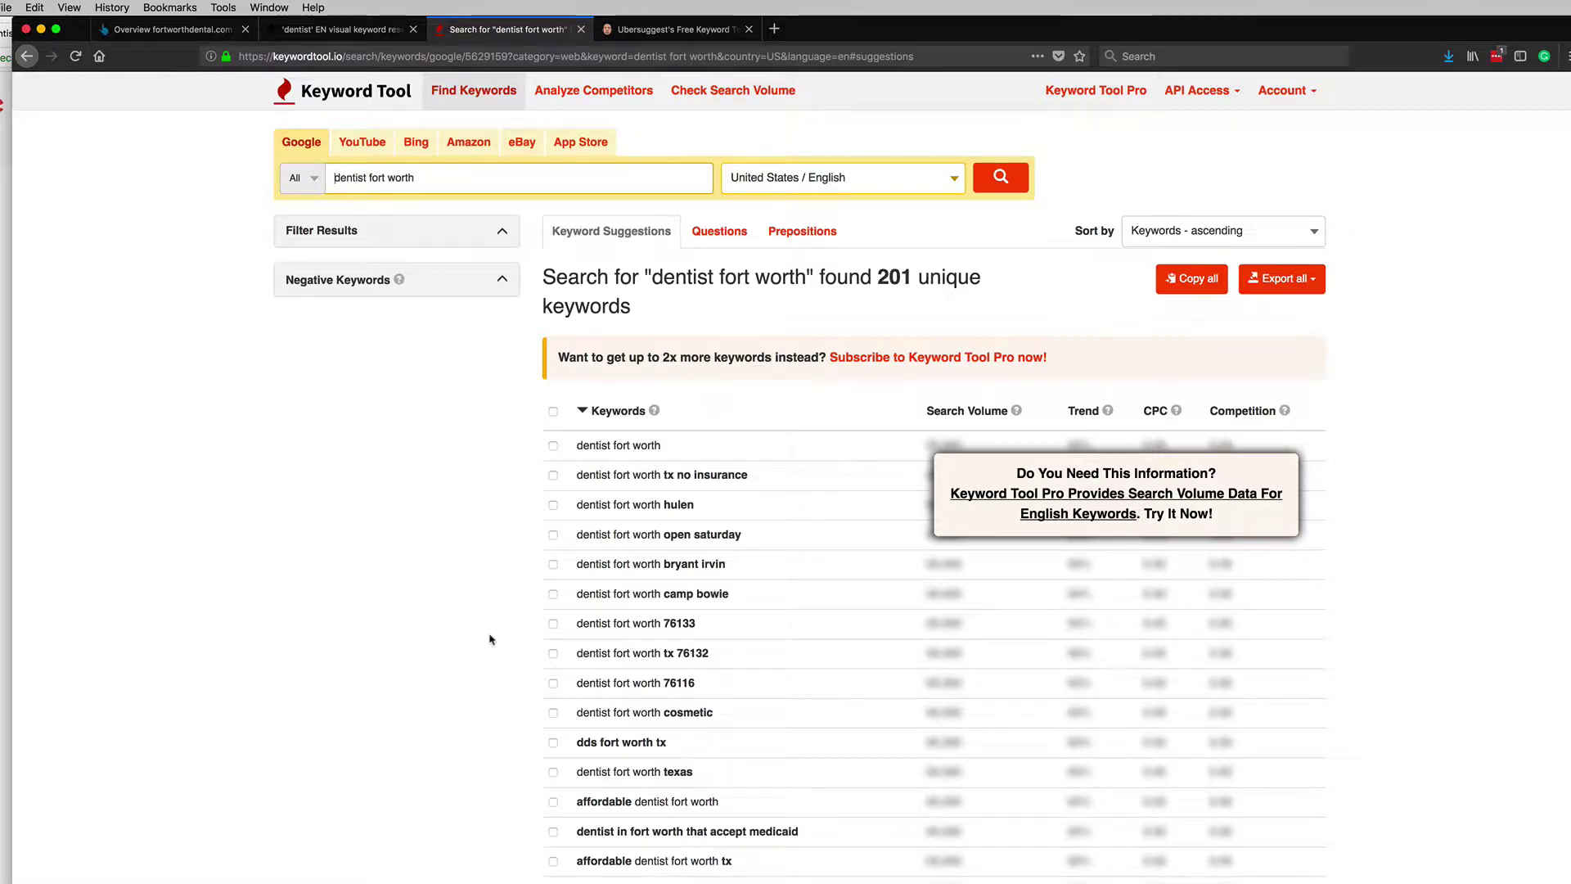
{"action": "scroll", "coordinate": [572, 717], "scroll_direction": "down", "scroll_amount": 5}
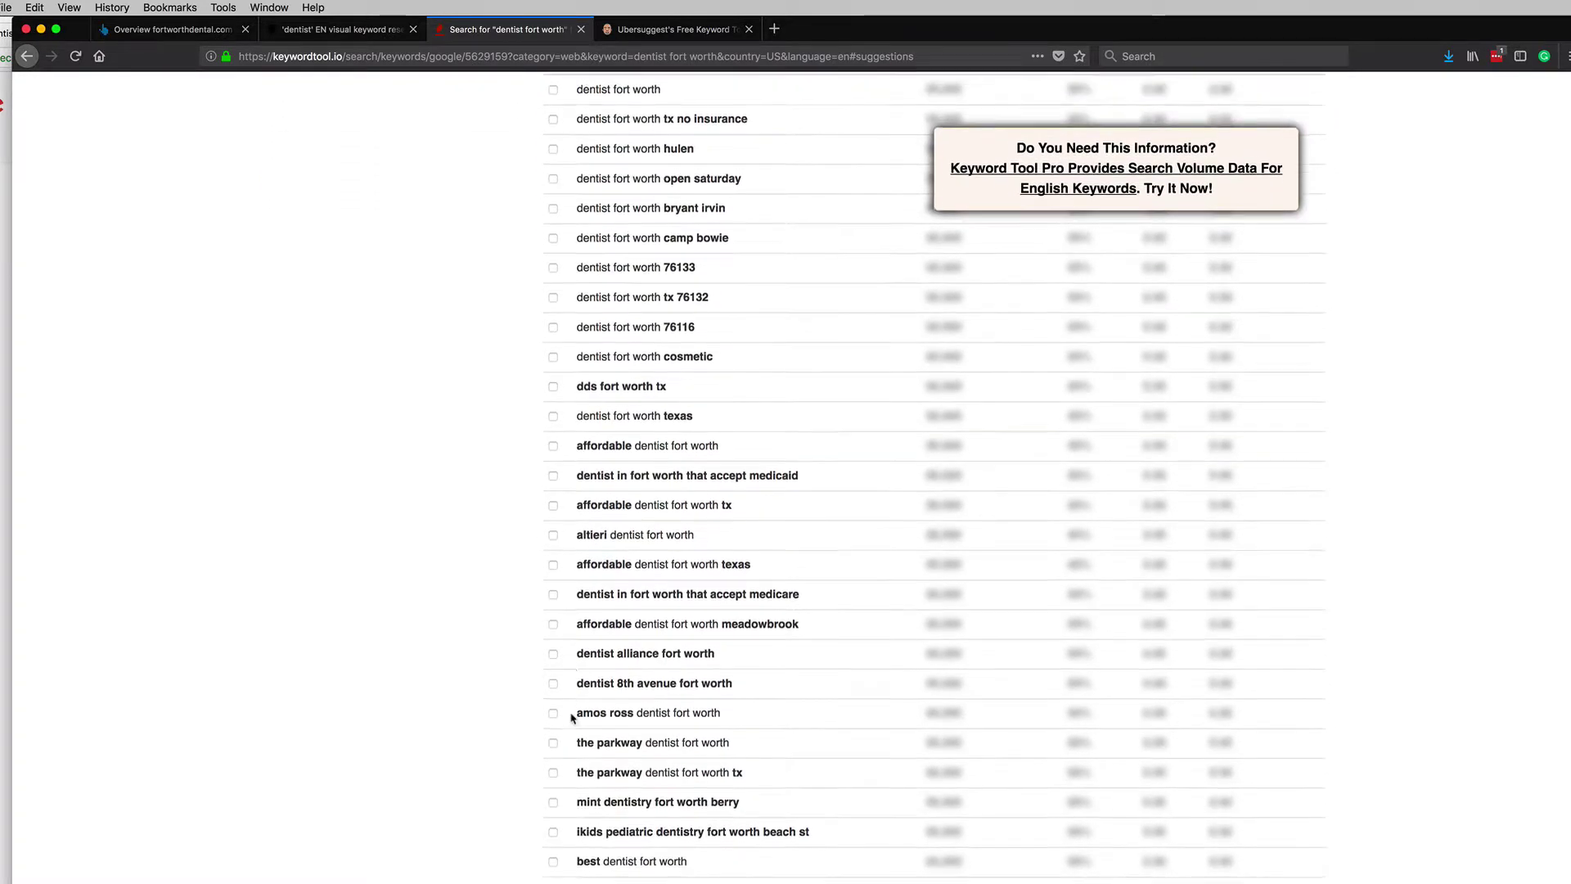
{"action": "scroll", "coordinate": [572, 718], "scroll_direction": "down", "scroll_amount": 4}
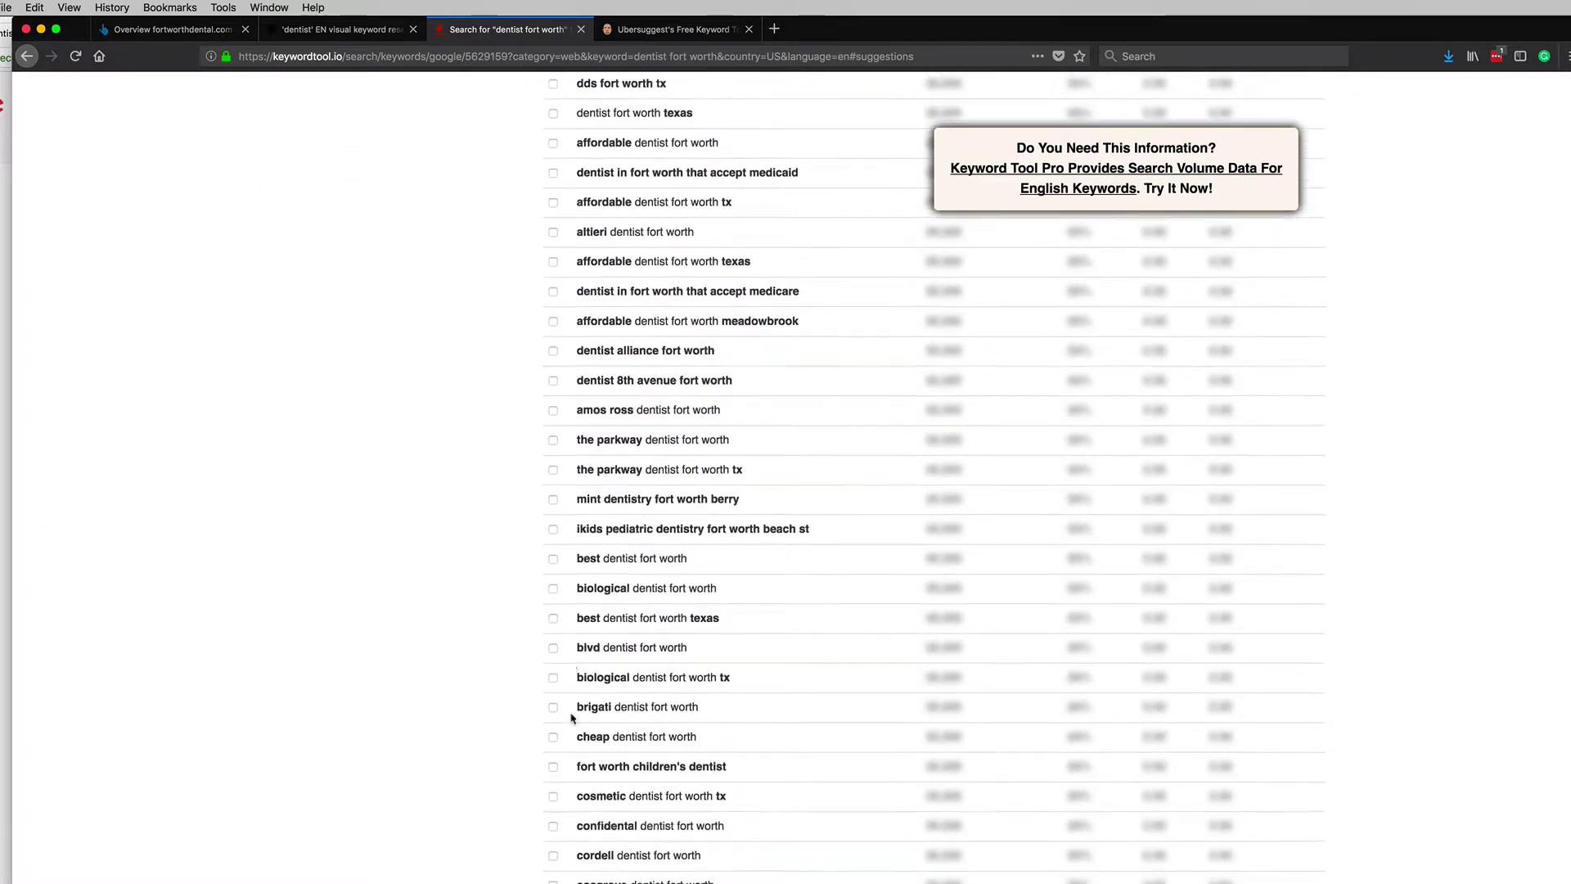
{"action": "scroll", "coordinate": [572, 717], "scroll_direction": "down", "scroll_amount": 2}
{"action": "scroll", "coordinate": [572, 717], "scroll_direction": "up", "scroll_amount": 10}
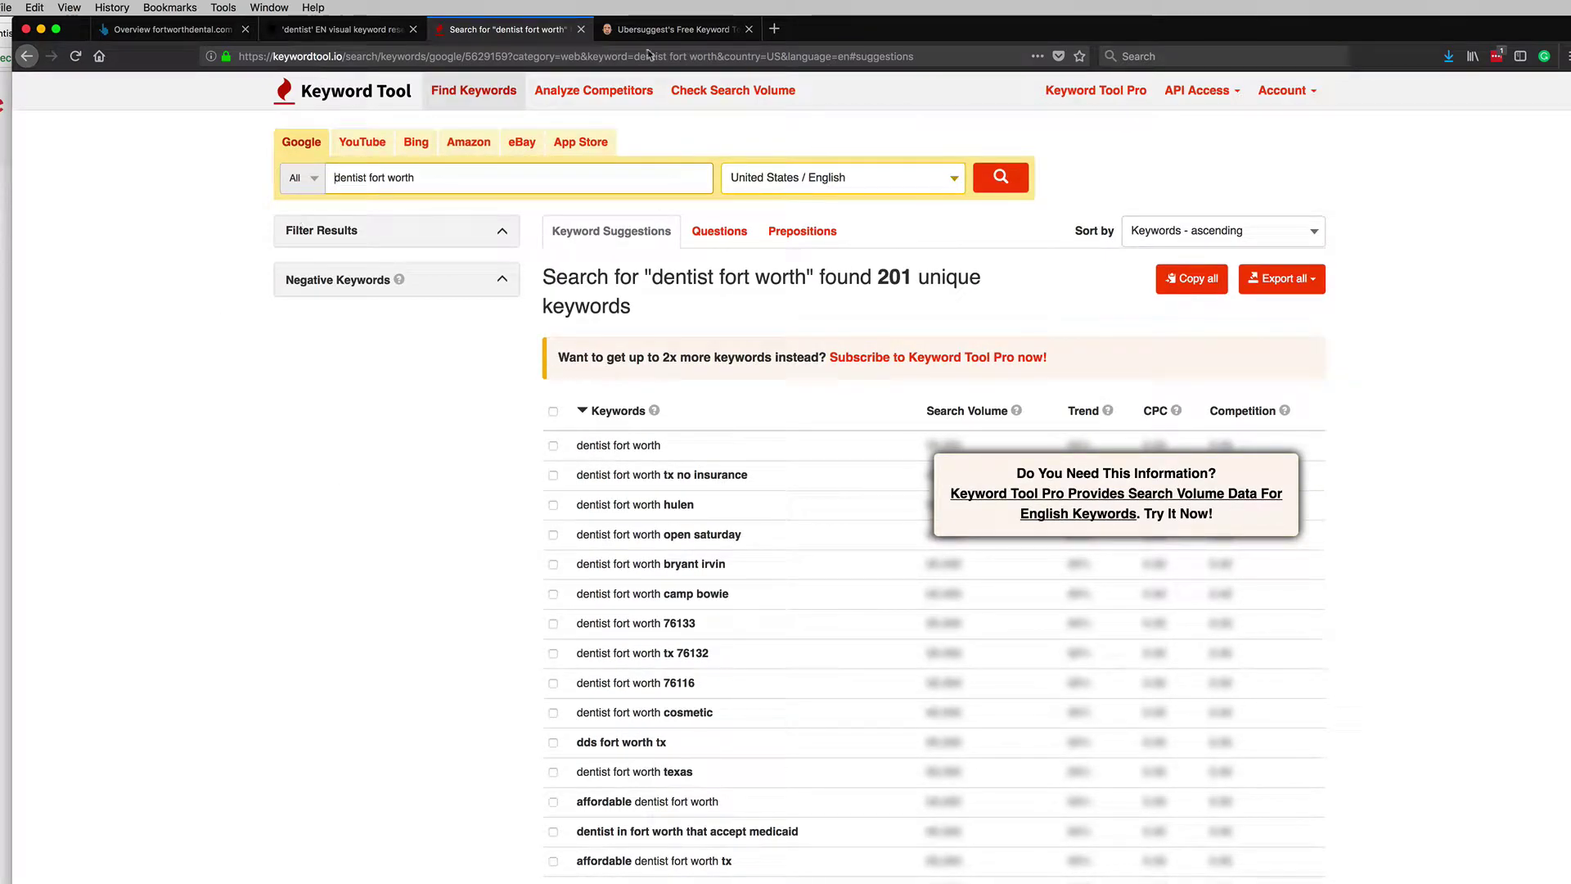
Step: Switch to Ubersuggest and examine the keyword ideas for "dentist" with their search volume, CPC and competition
{"action": "left_click", "coordinate": [665, 29]}
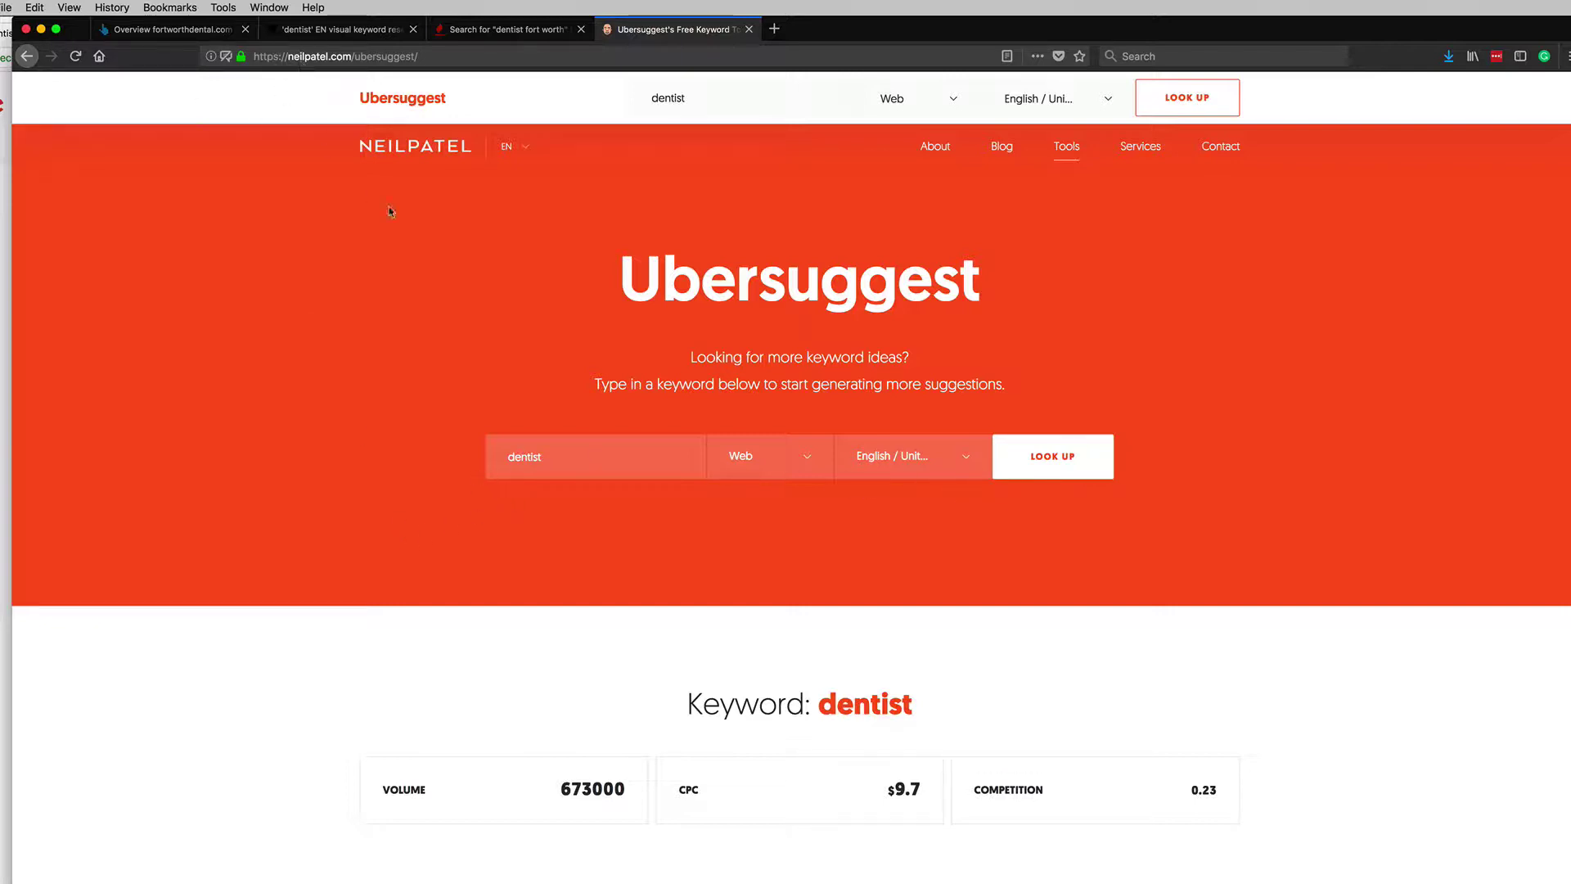
{"action": "scroll", "coordinate": [411, 360], "scroll_direction": "down", "scroll_amount": 7}
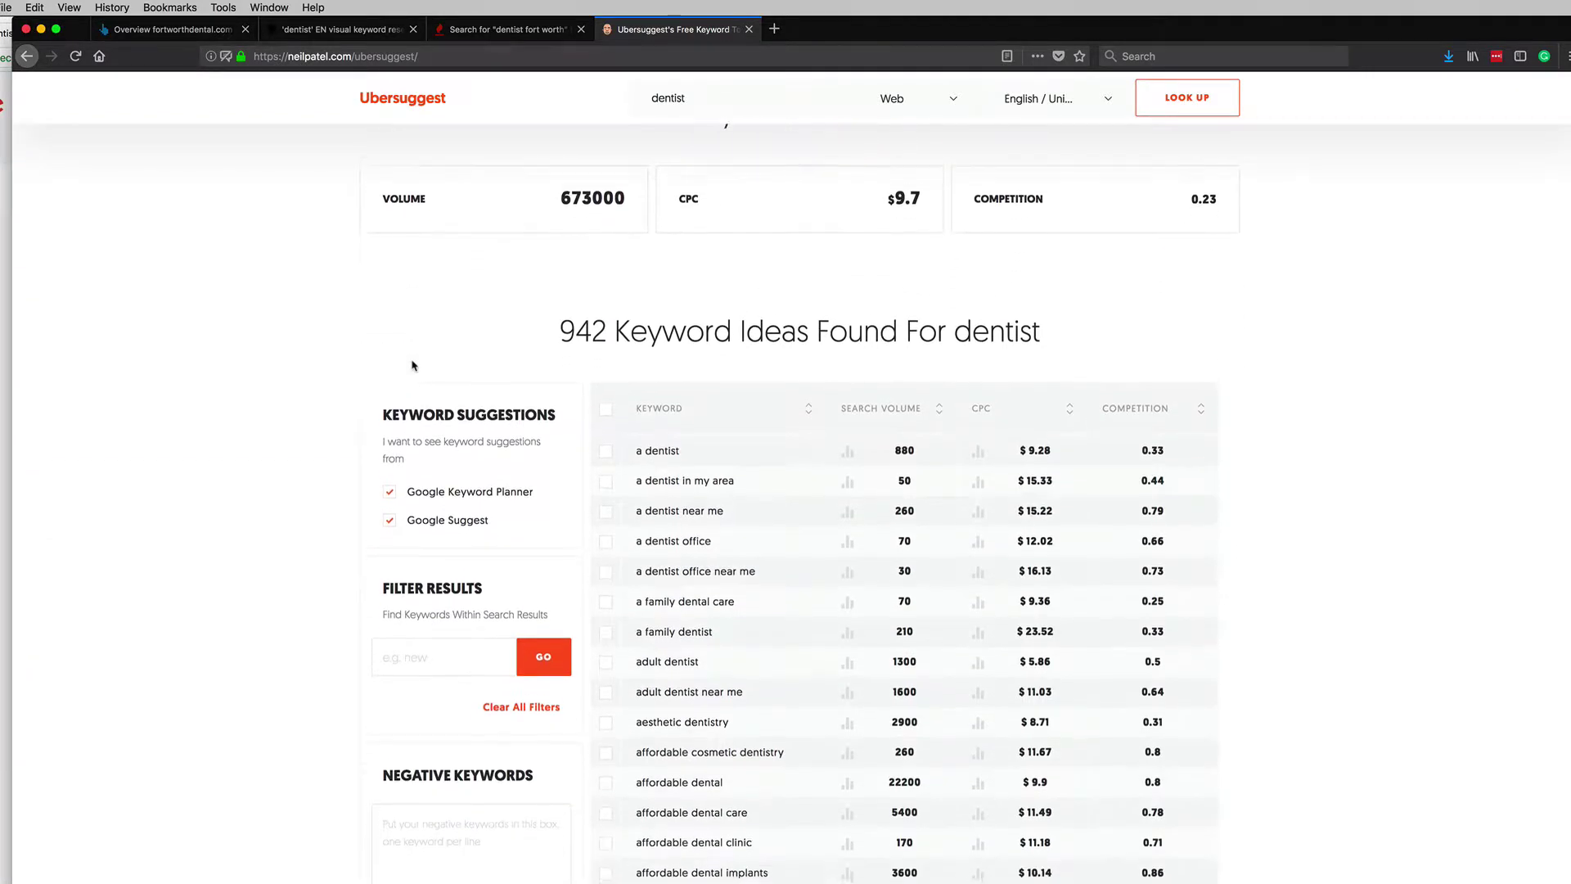
{"action": "scroll", "coordinate": [413, 365], "scroll_direction": "down", "scroll_amount": 2}
{"action": "scroll", "coordinate": [525, 342], "scroll_direction": "up", "scroll_amount": 1}
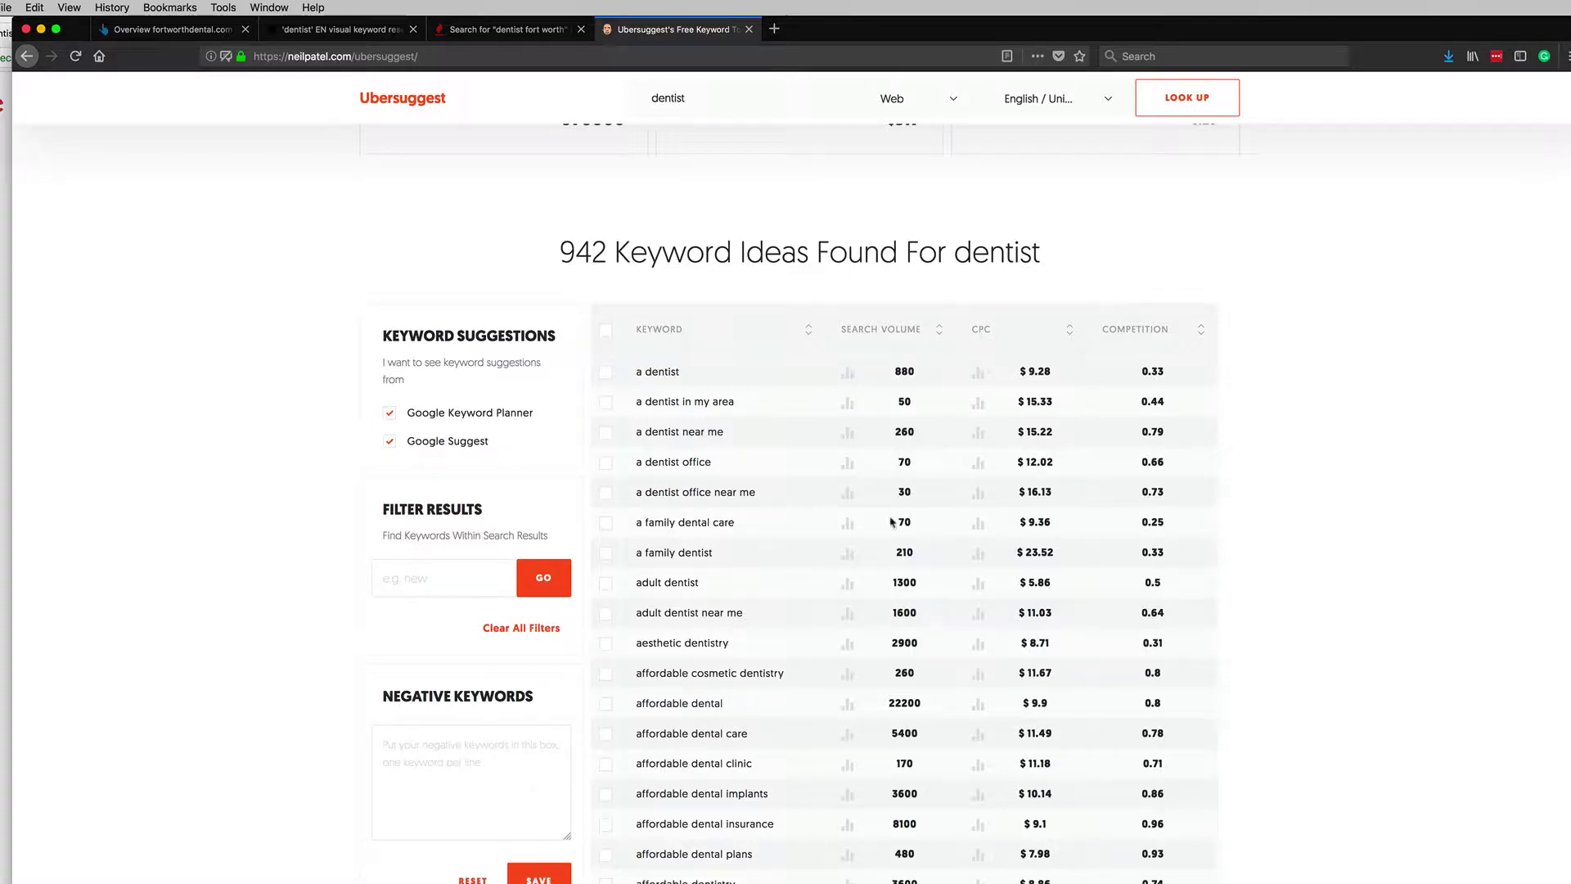
{"action": "scroll", "coordinate": [892, 522], "scroll_direction": "down", "scroll_amount": 5}
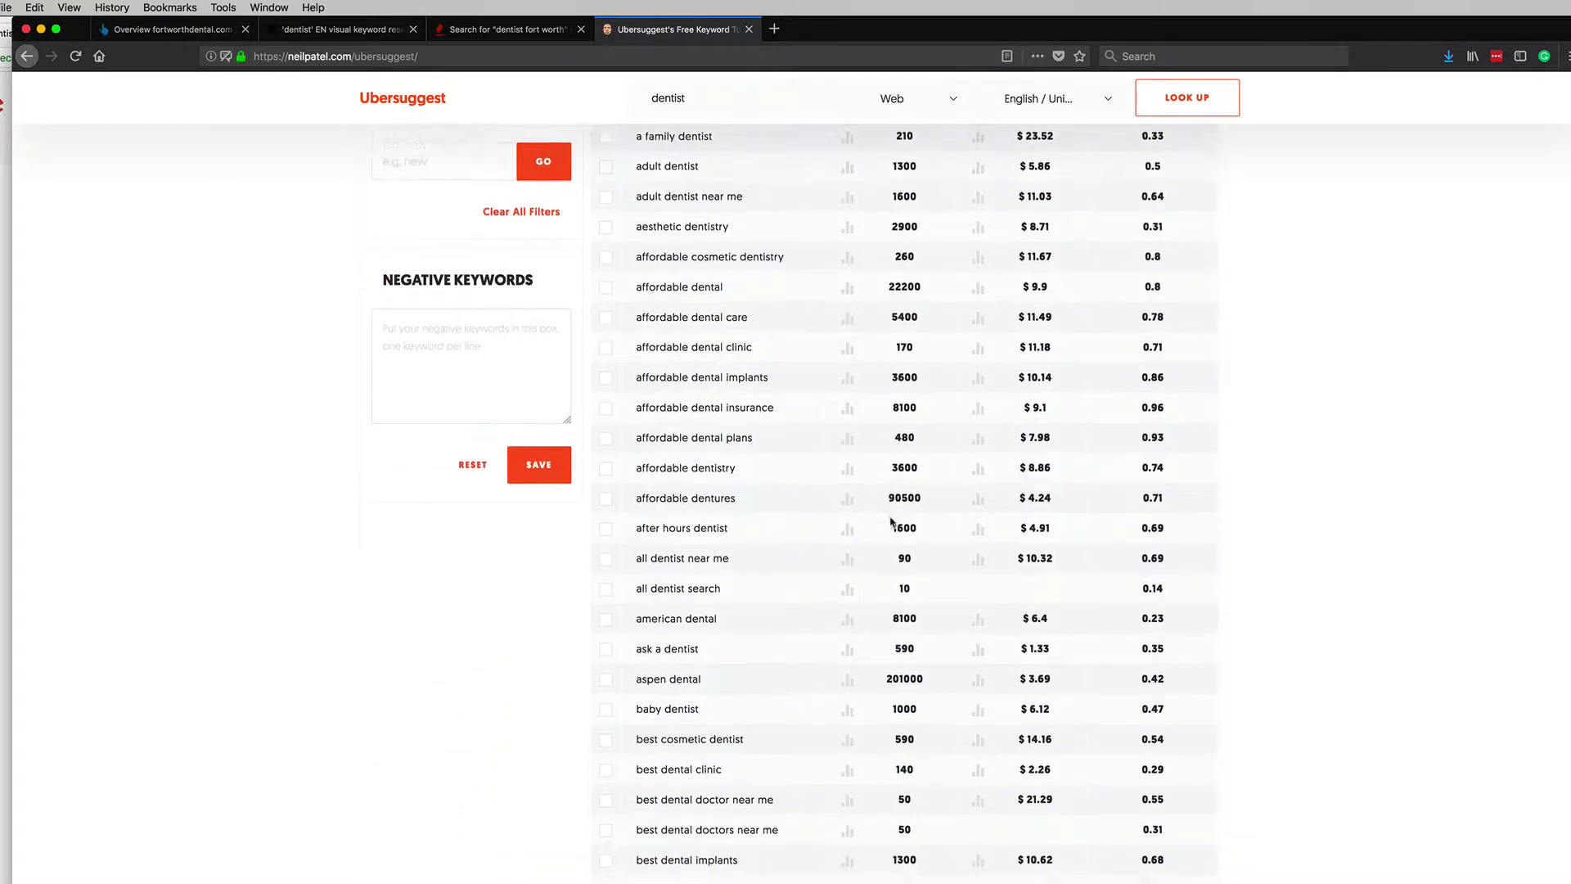
{"action": "scroll", "coordinate": [892, 522], "scroll_direction": "up", "scroll_amount": 10}
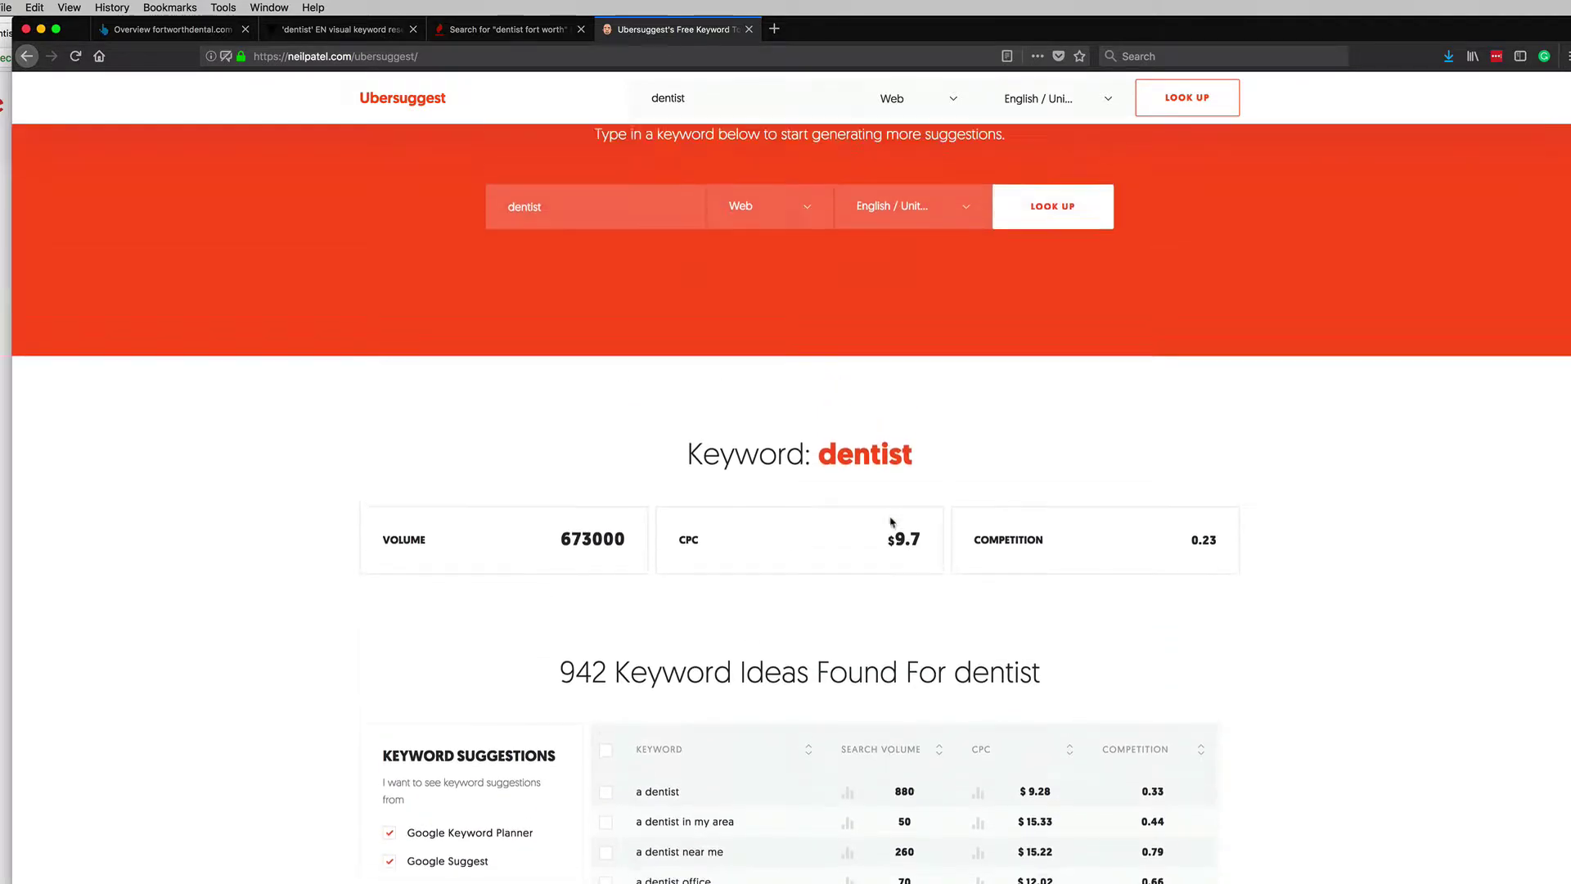
{"action": "scroll", "coordinate": [892, 522], "scroll_direction": "down", "scroll_amount": 4}
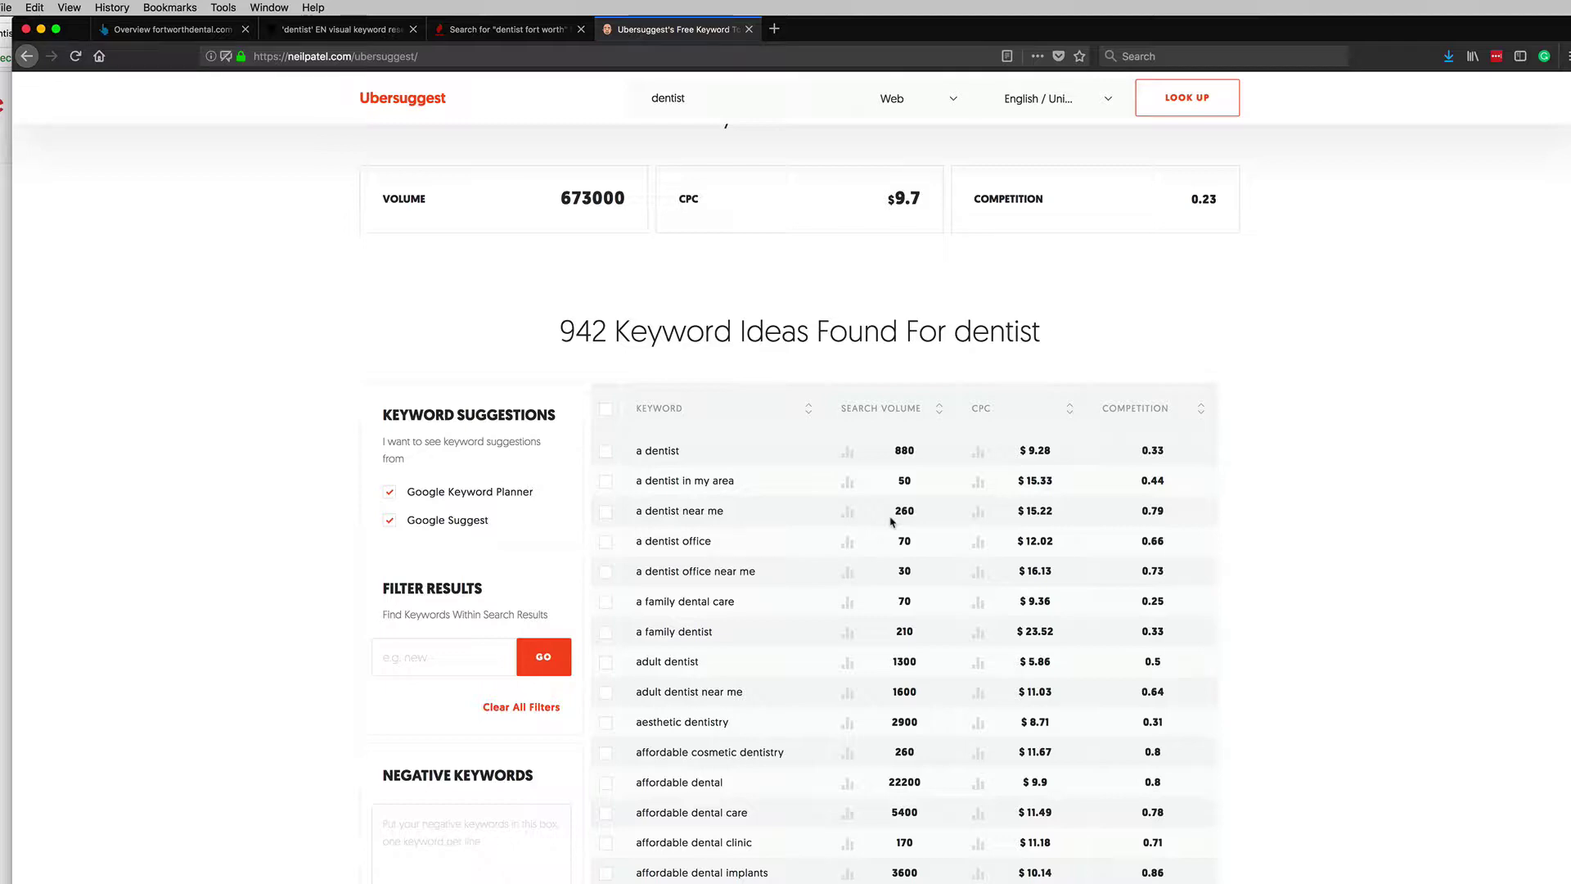
{"action": "scroll", "coordinate": [894, 521], "scroll_direction": "up", "scroll_amount": 5}
{"action": "scroll", "coordinate": [670, 503], "scroll_direction": "down", "scroll_amount": 3}
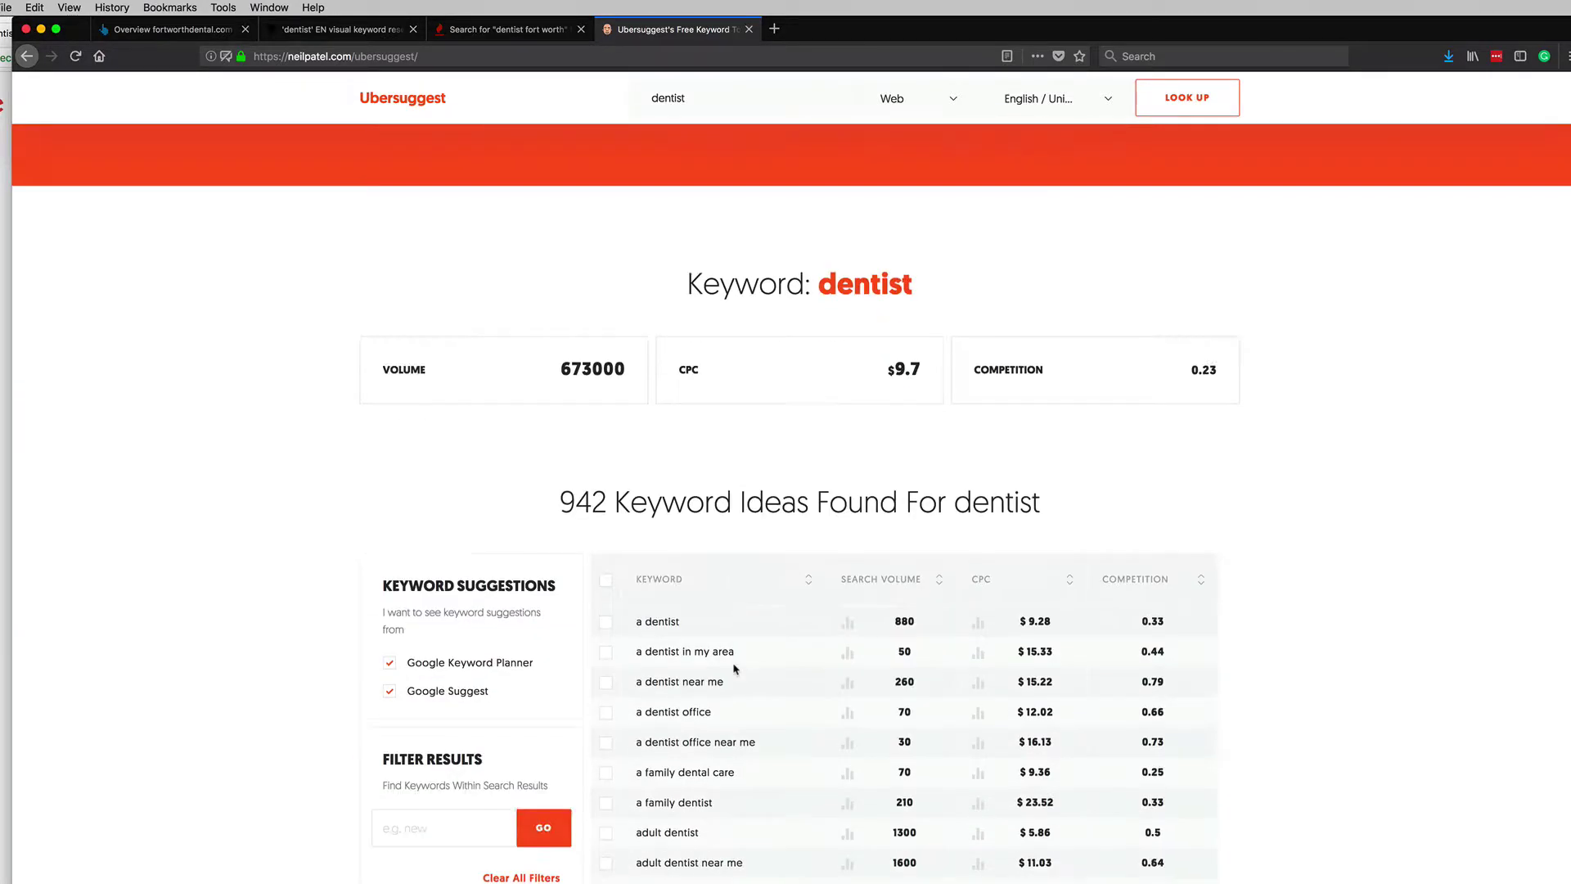
{"action": "scroll", "coordinate": [734, 669], "scroll_direction": "down", "scroll_amount": 6}
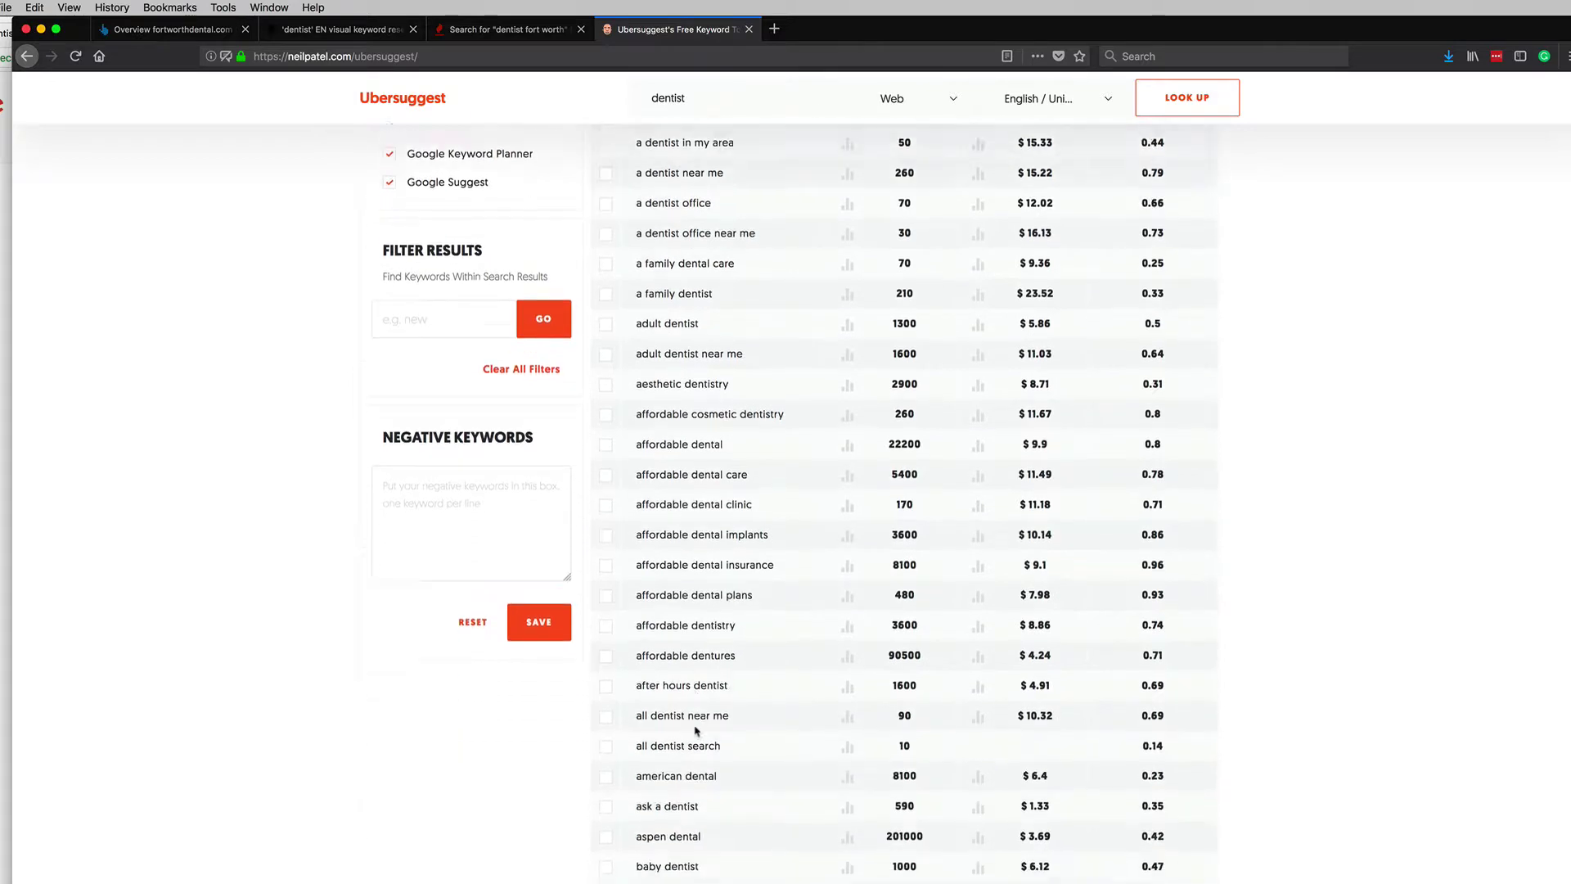
{"action": "scroll", "coordinate": [696, 731], "scroll_direction": "down", "scroll_amount": 3}
{"action": "scroll", "coordinate": [604, 800], "scroll_direction": "down", "scroll_amount": 3}
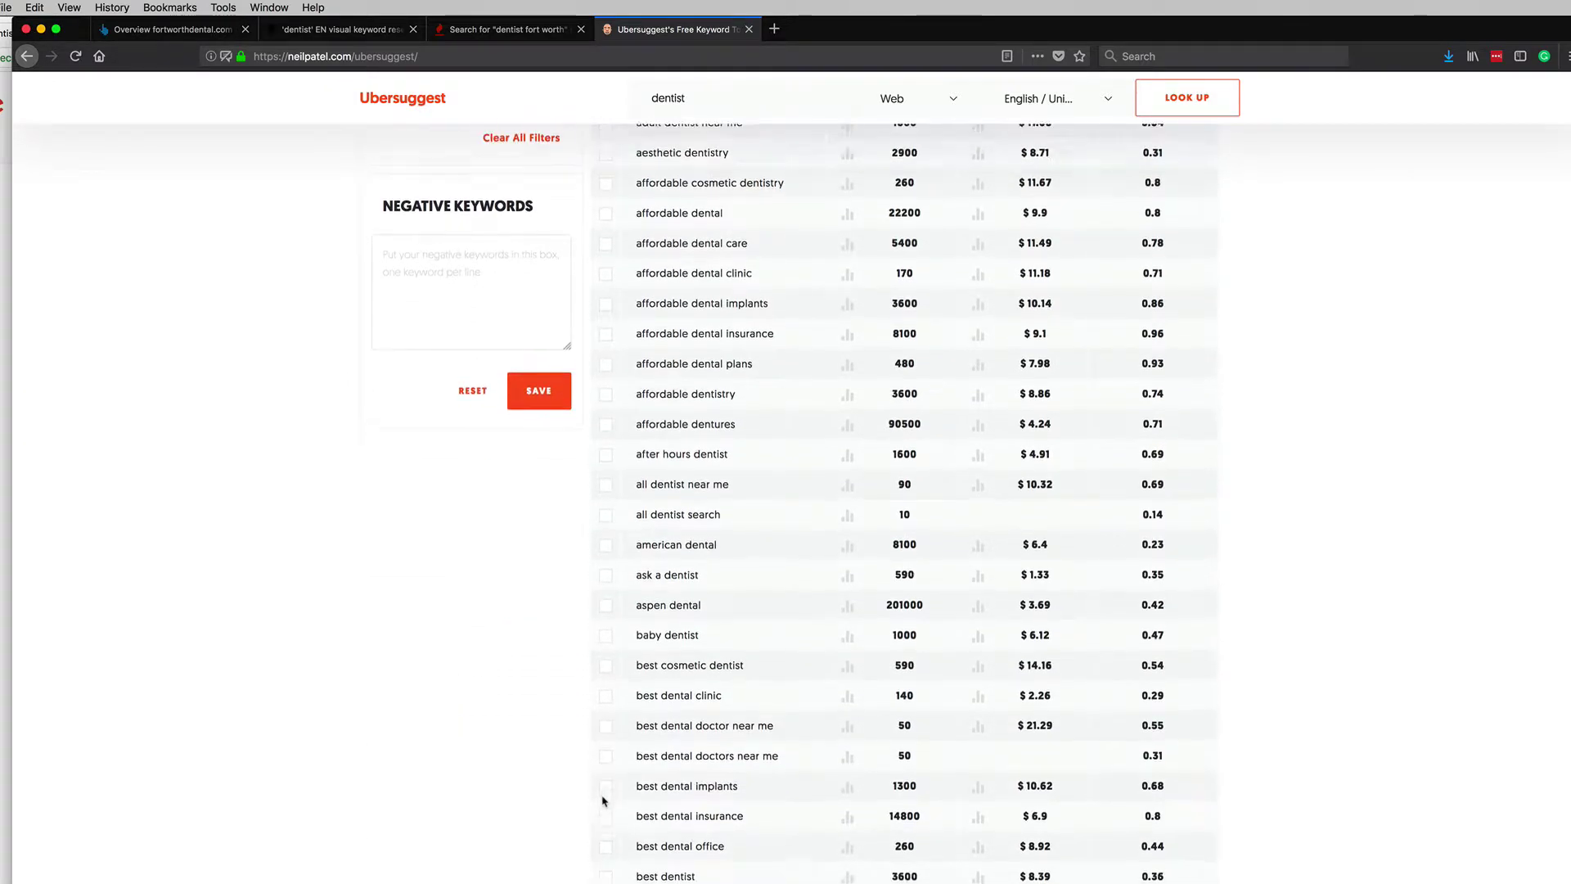
{"action": "scroll", "coordinate": [604, 800], "scroll_direction": "up", "scroll_amount": 10}
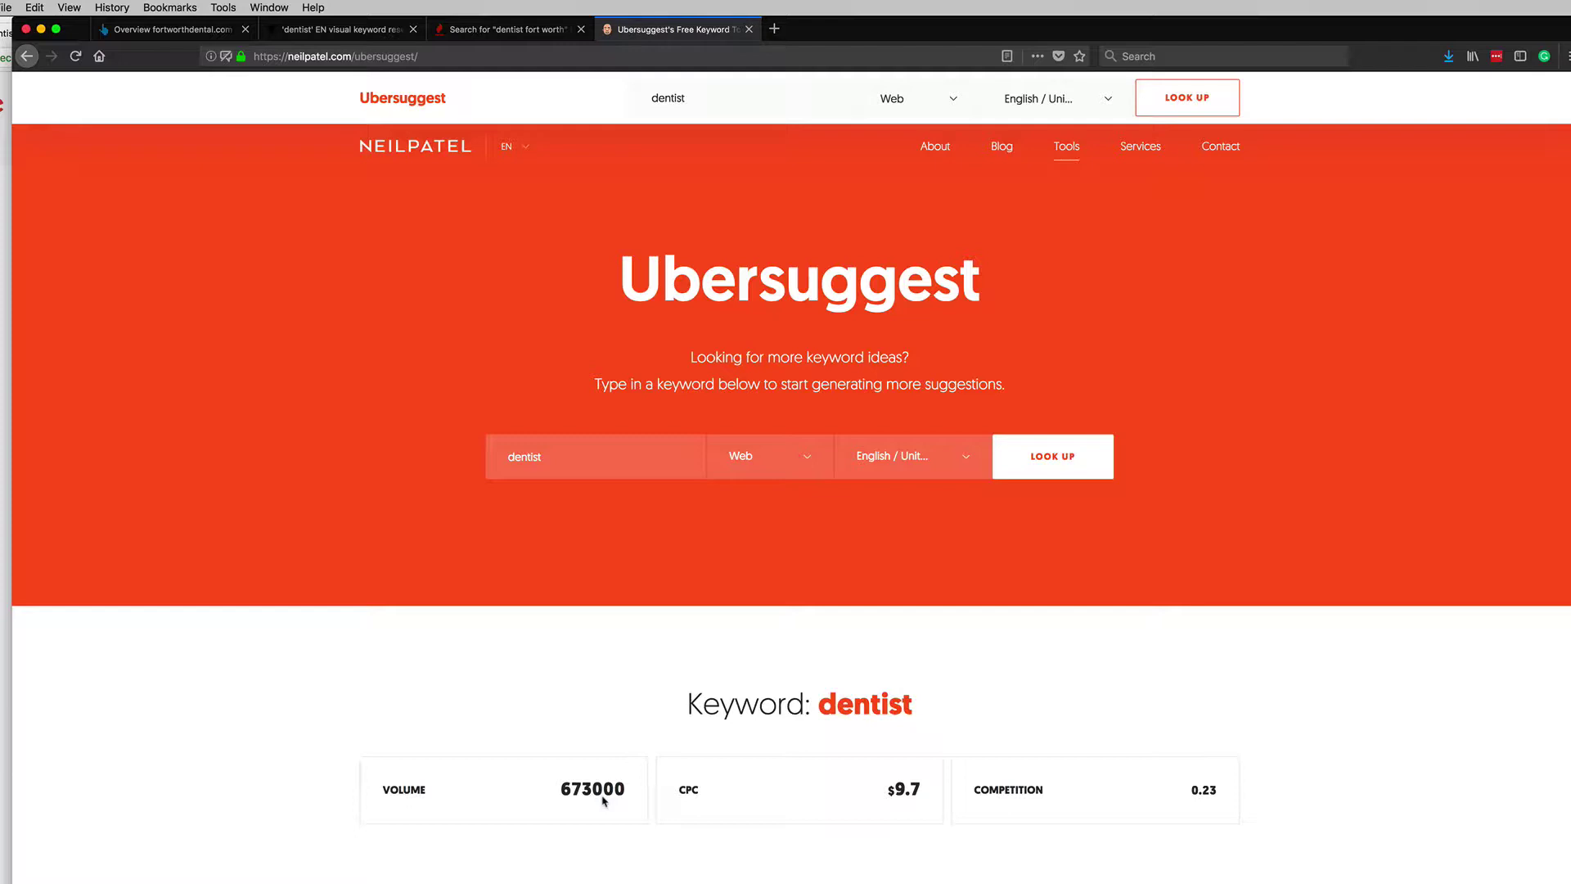
{"action": "scroll", "coordinate": [603, 799], "scroll_direction": "down", "scroll_amount": 5}
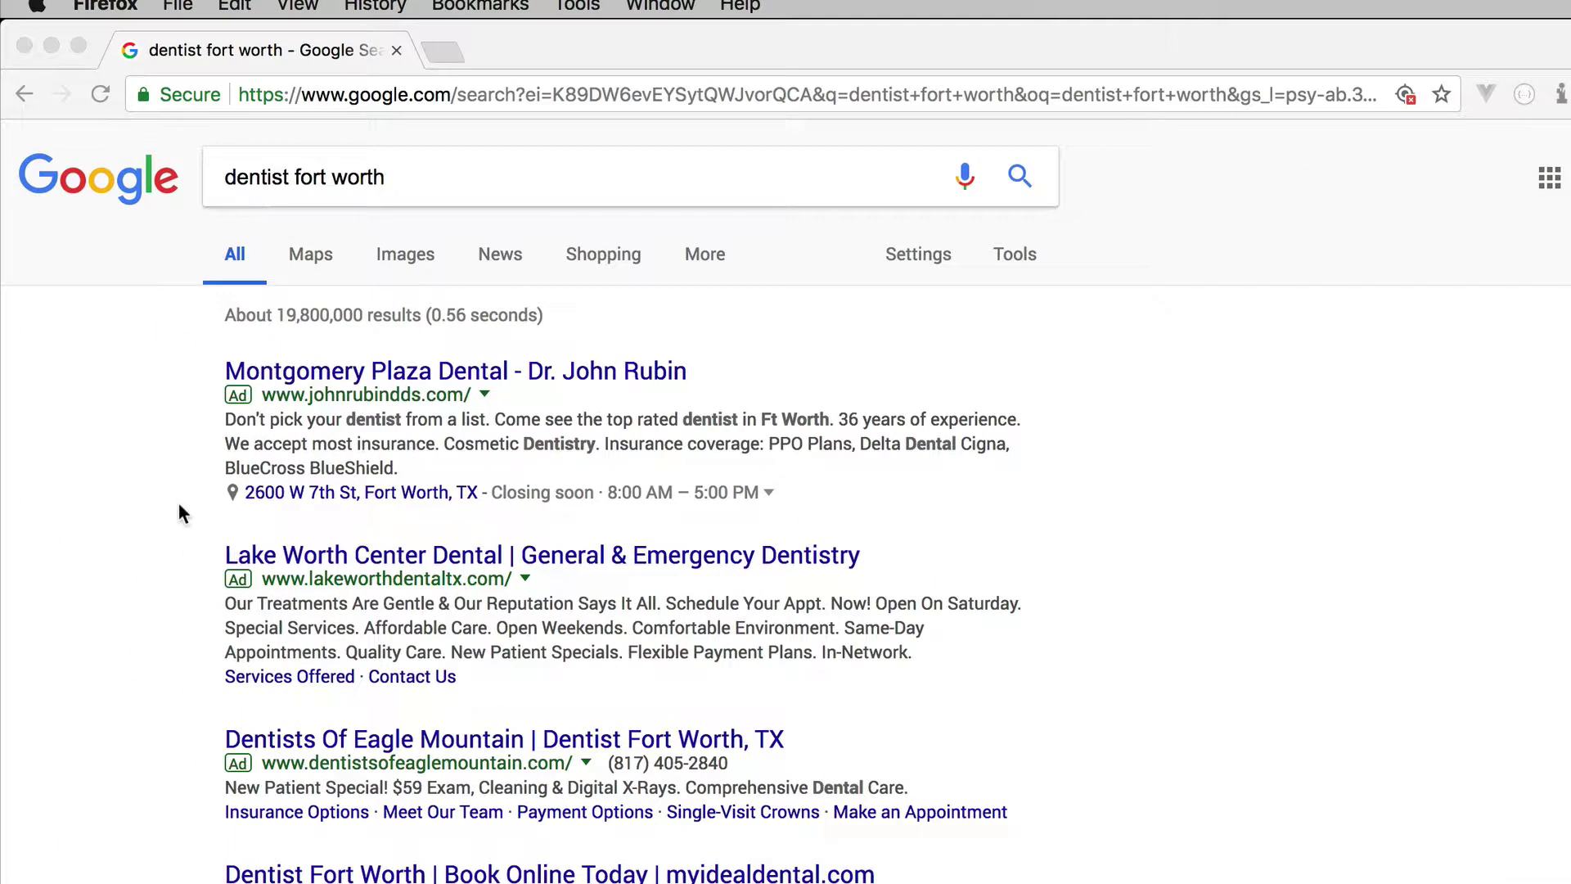
Step: Review the Google results for "dentist fort worth", from the ads through the local map listings to the organic results
{"action": "scroll", "coordinate": [178, 502], "scroll_direction": "down", "scroll_amount": 8}
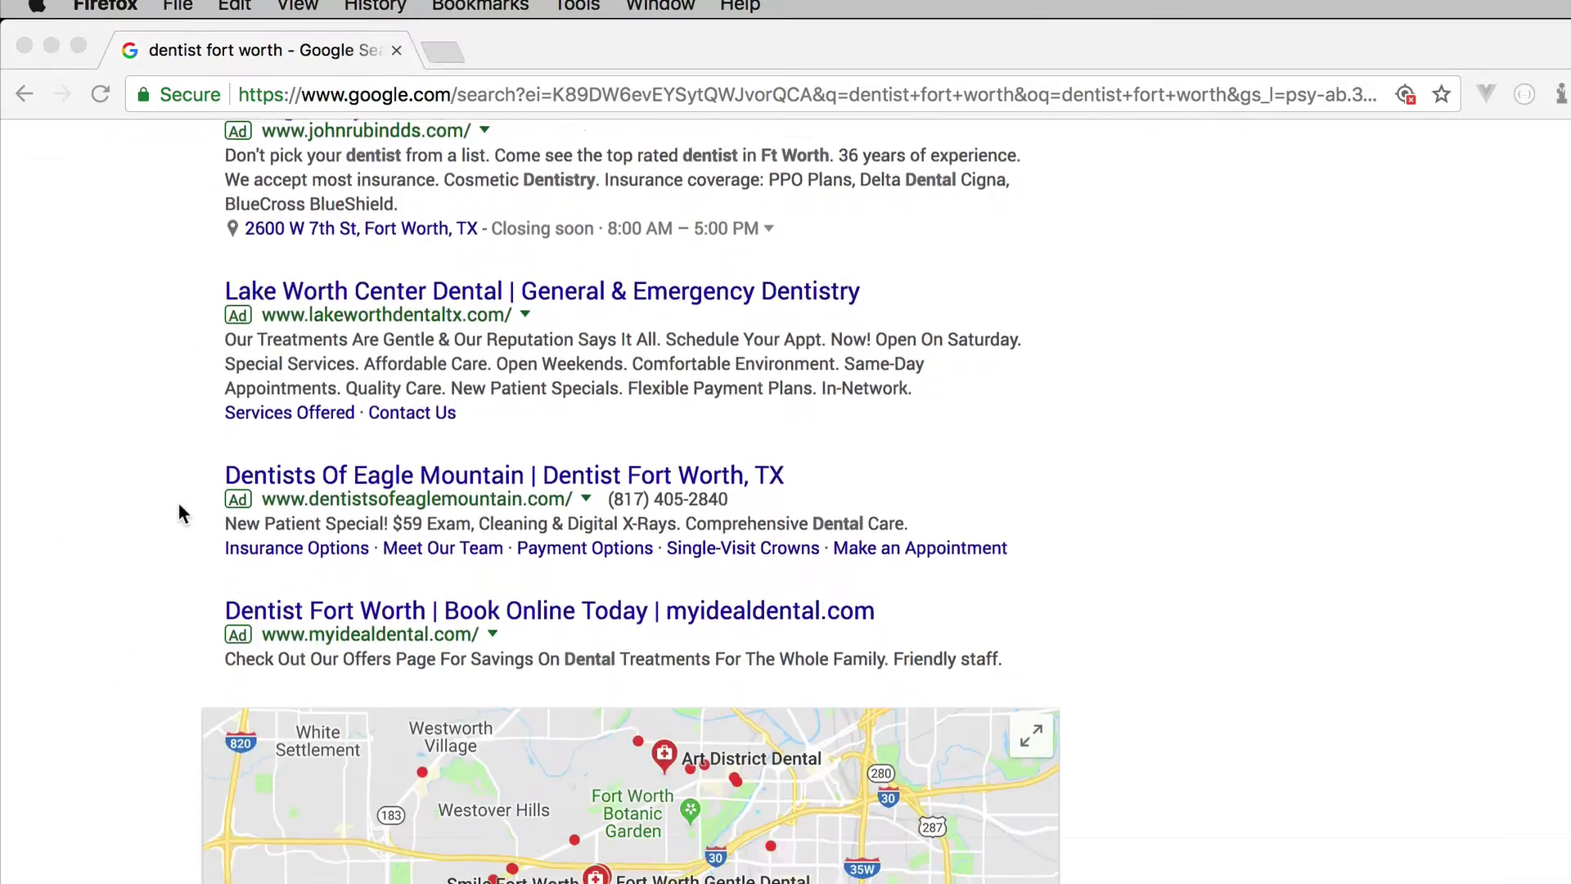
{"action": "scroll", "coordinate": [121, 747], "scroll_direction": "down", "scroll_amount": 3}
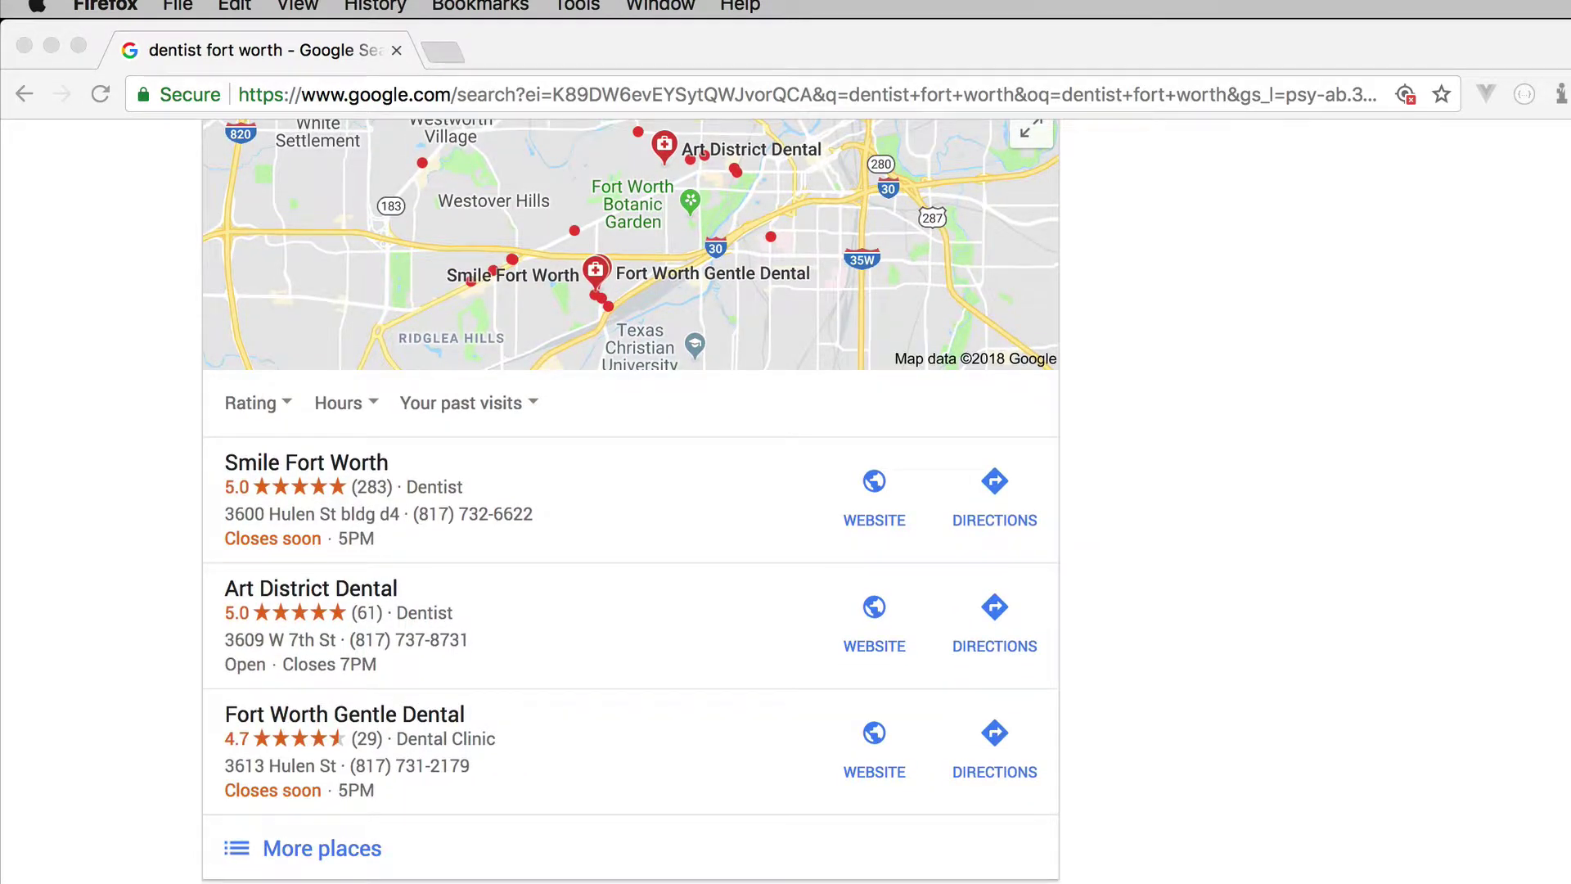
{"action": "scroll", "coordinate": [145, 577], "scroll_direction": "down", "scroll_amount": 7}
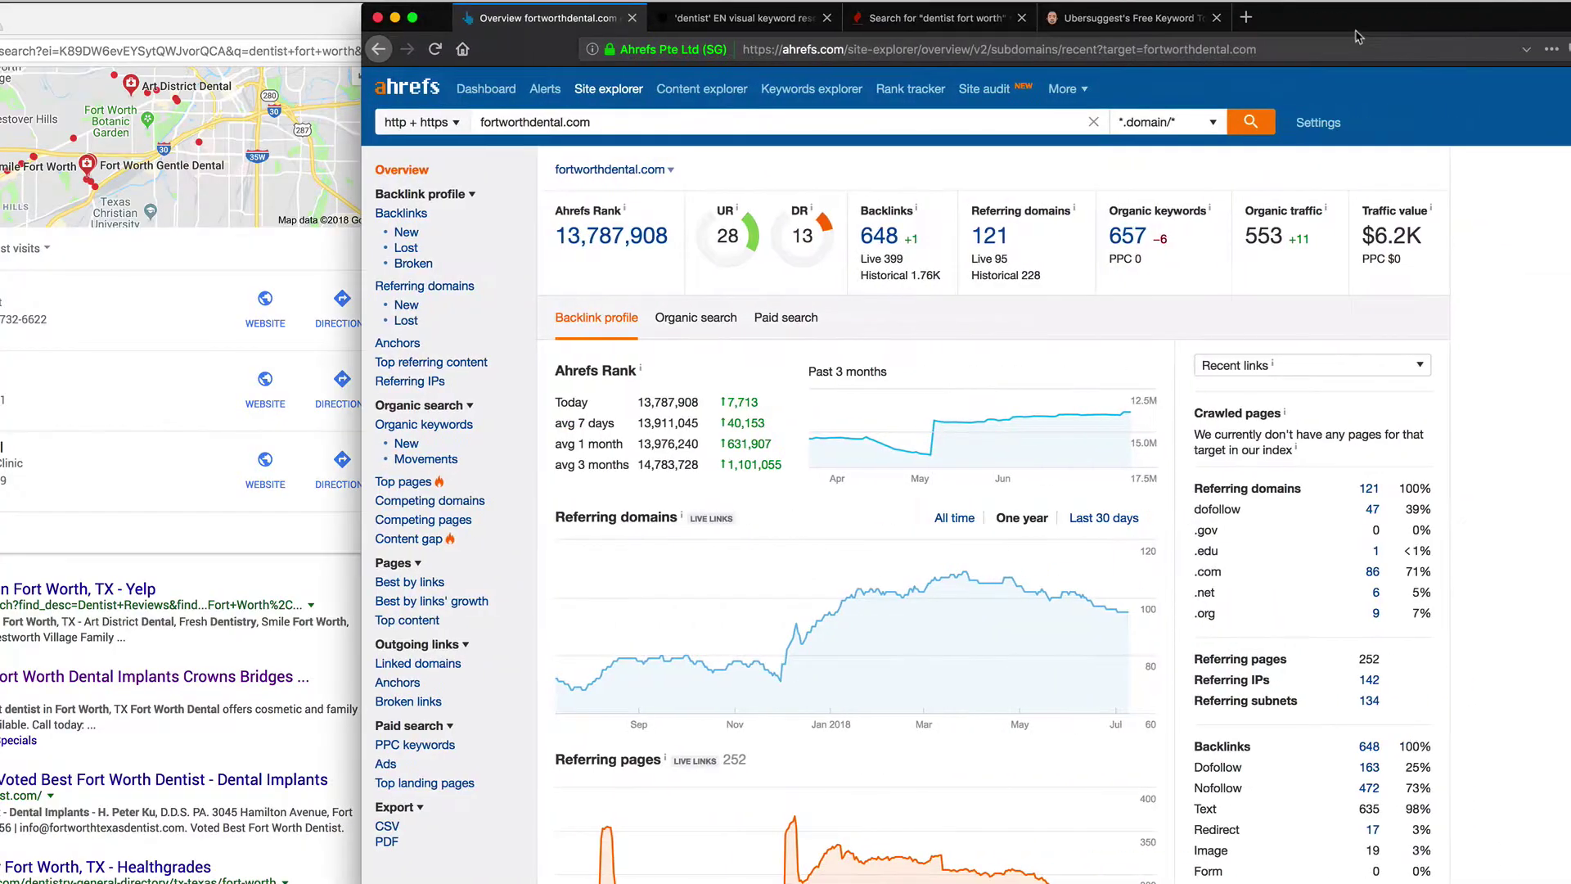
Step: Bring the Ahrefs window fully into view and open the organic keywords report for fortworthdental.com
{"action": "left_click_drag", "start_coordinate": [1359, 37], "coordinate": [1010, 39]}
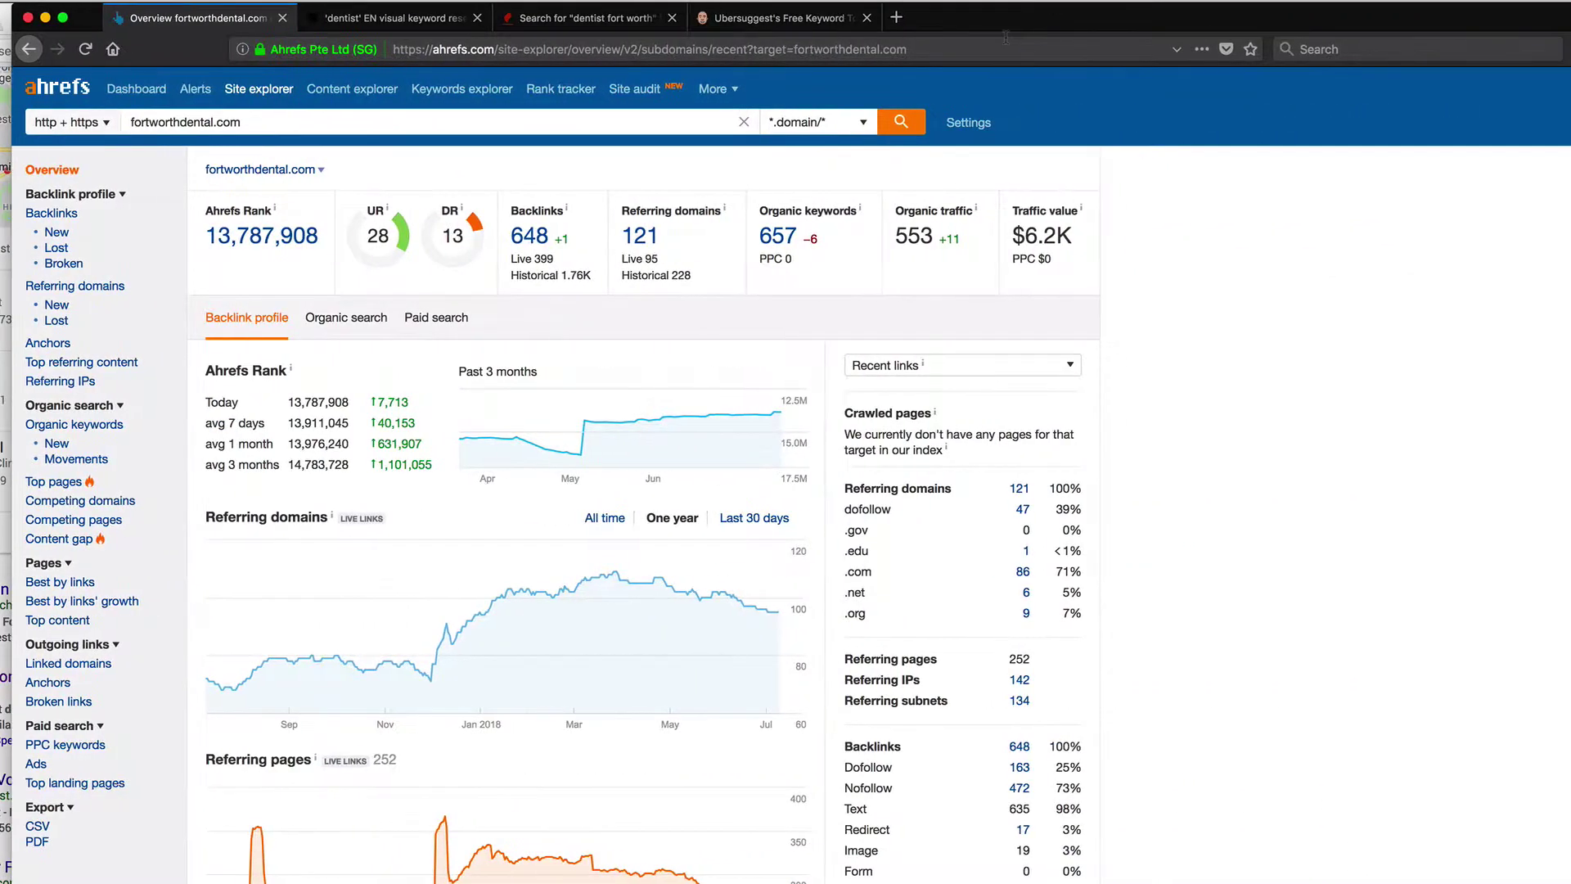
{"action": "left_click", "coordinate": [77, 427]}
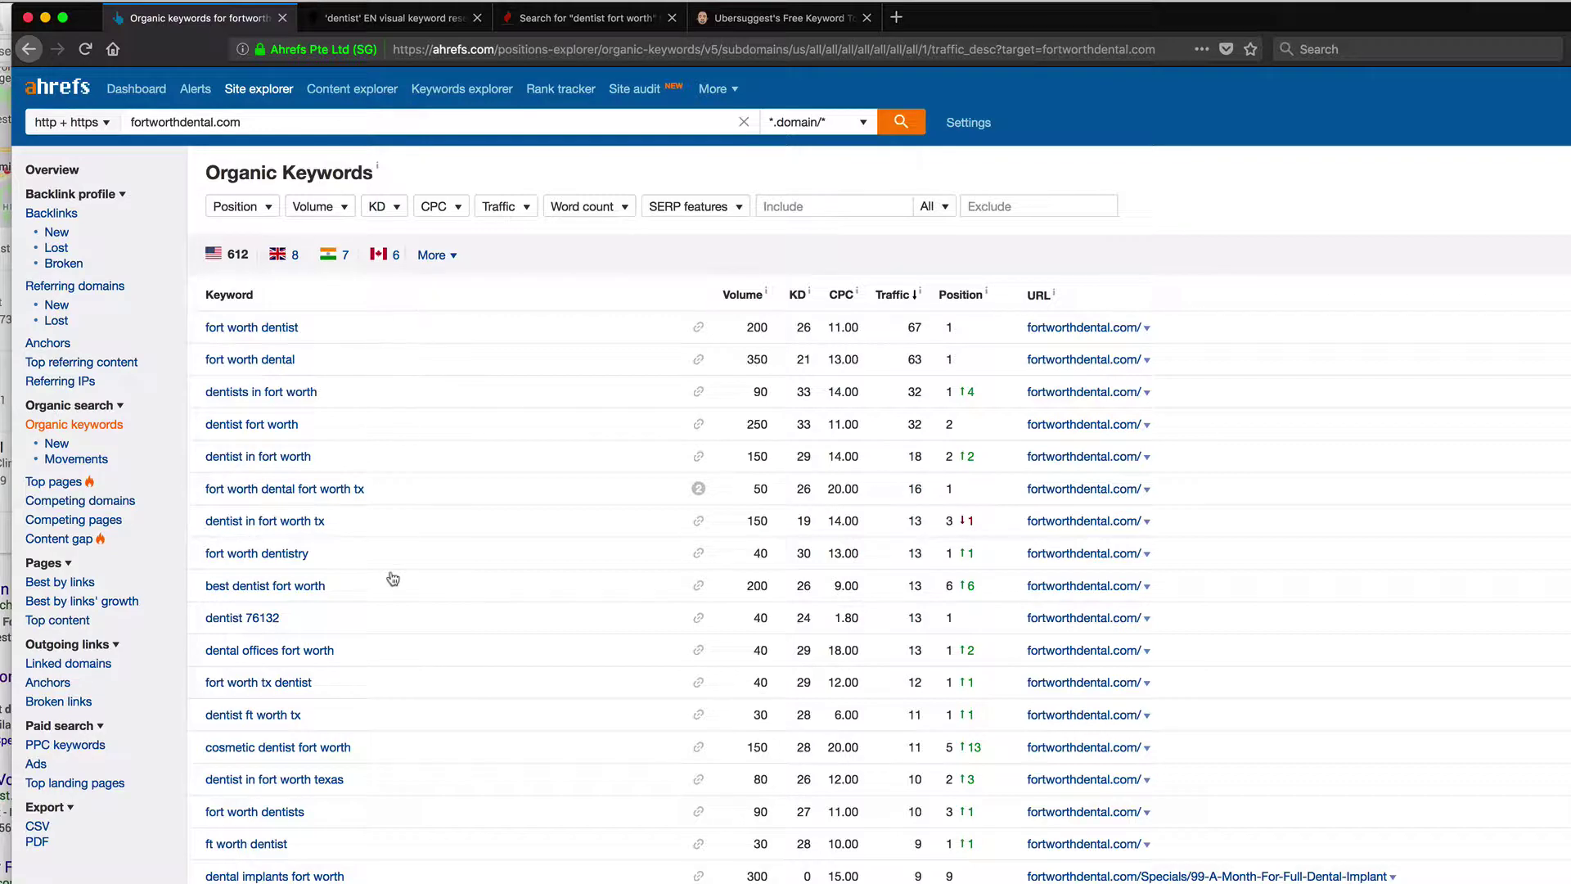
{"action": "scroll", "coordinate": [391, 708], "scroll_direction": "down", "scroll_amount": 1}
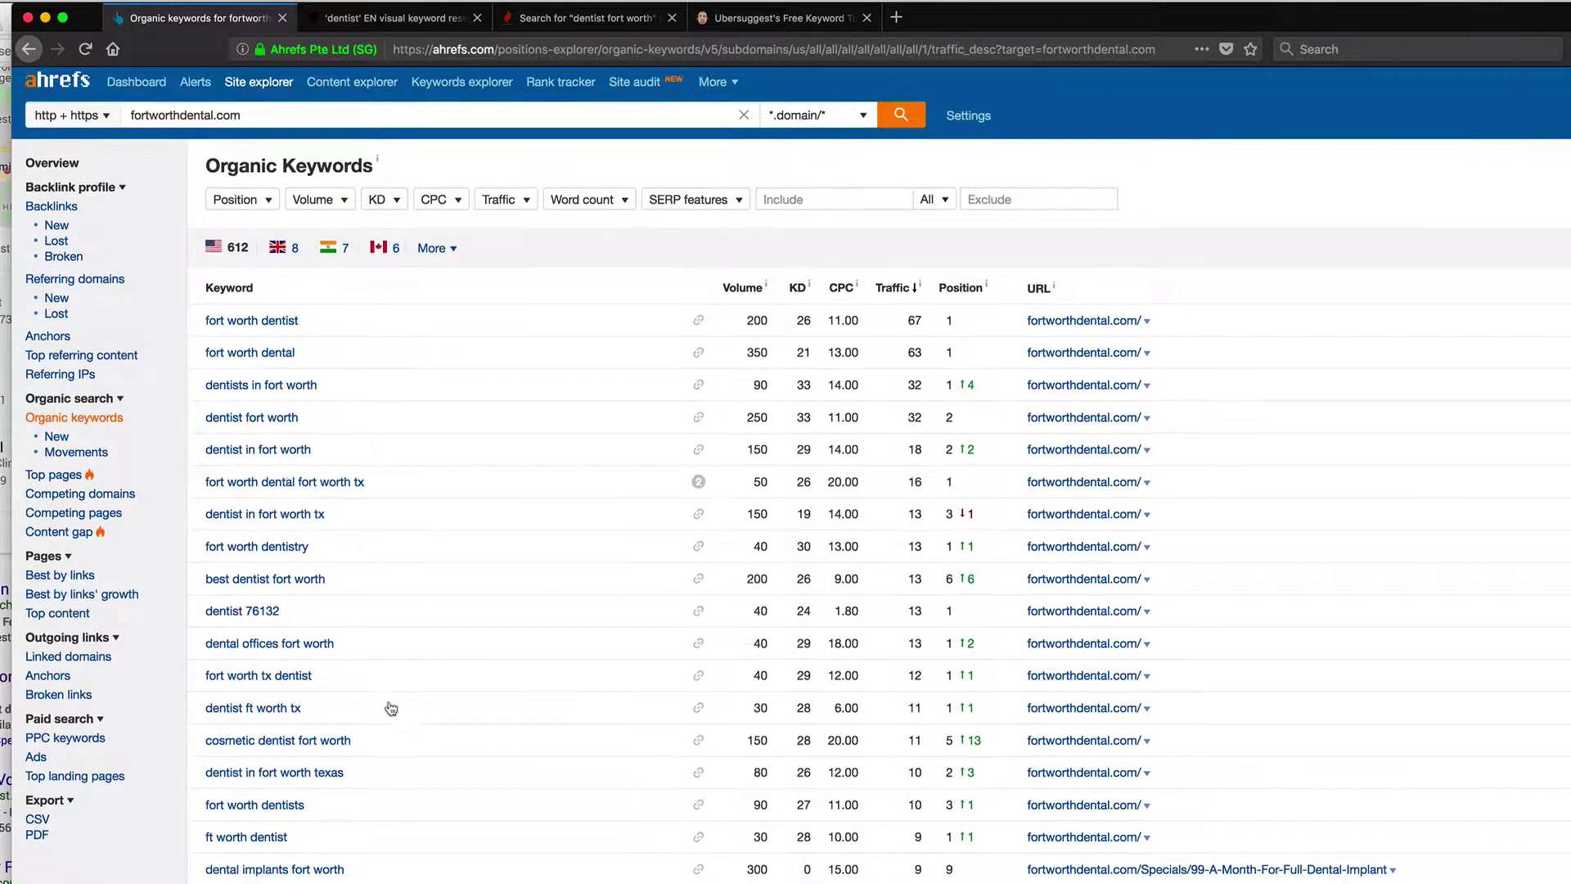